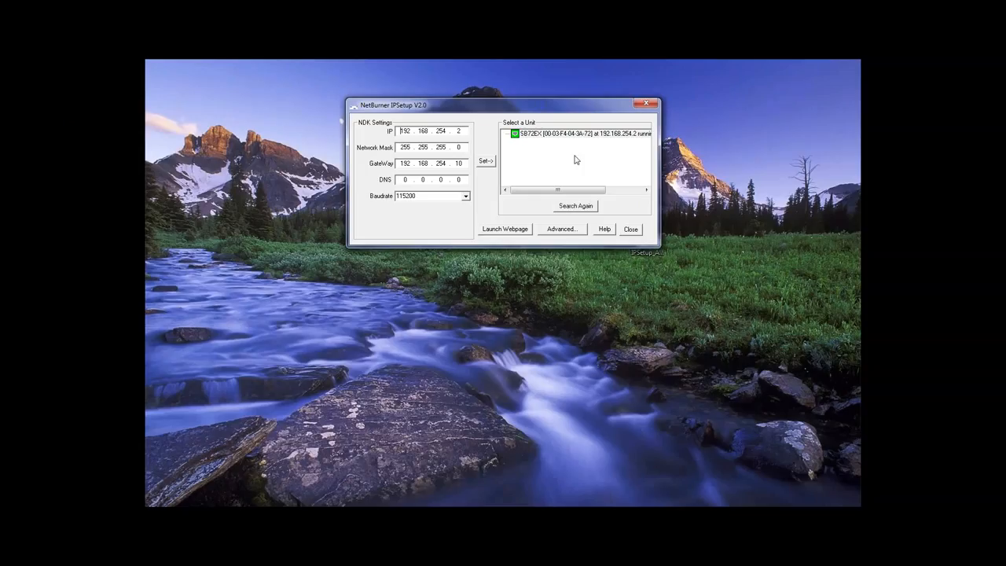
Step: Search again for units, then open the Local Area Connection adapter's properties
click(574, 205)
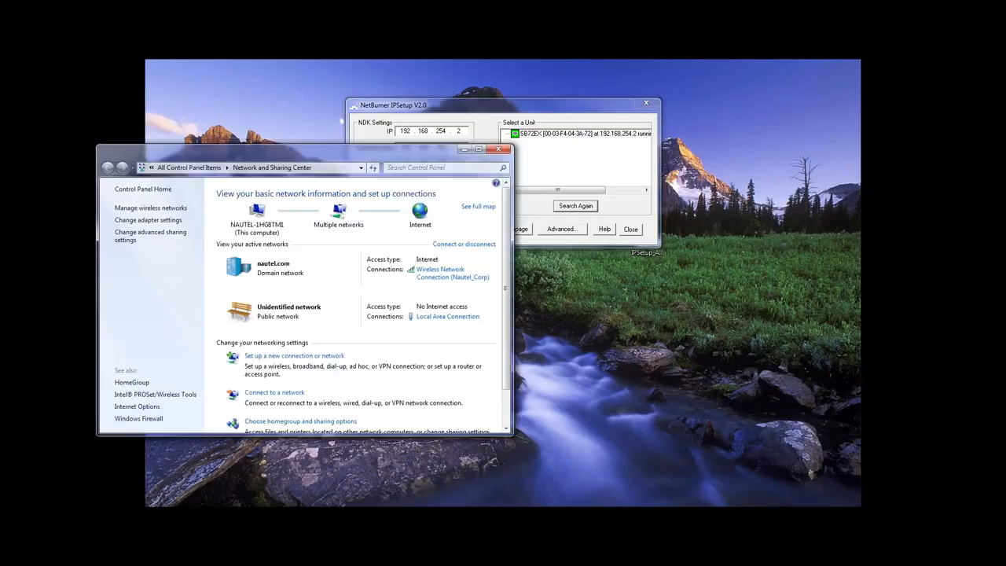
click(148, 220)
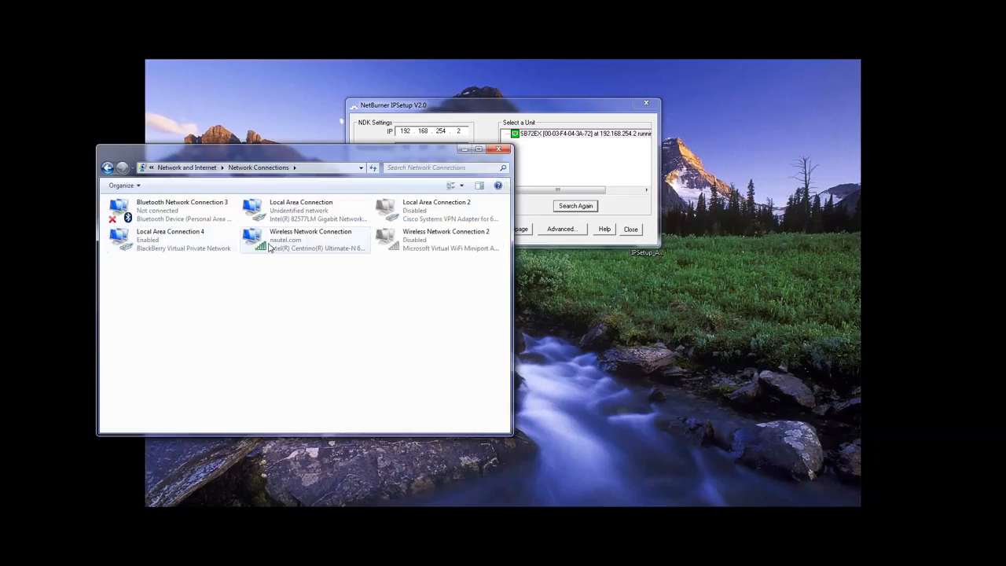
click(299, 223)
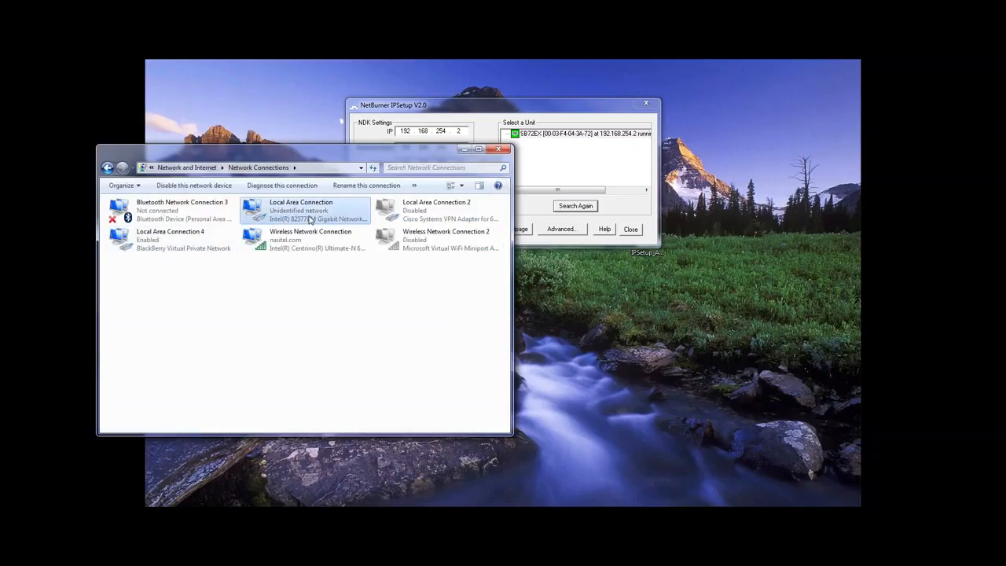
right_click(310, 220)
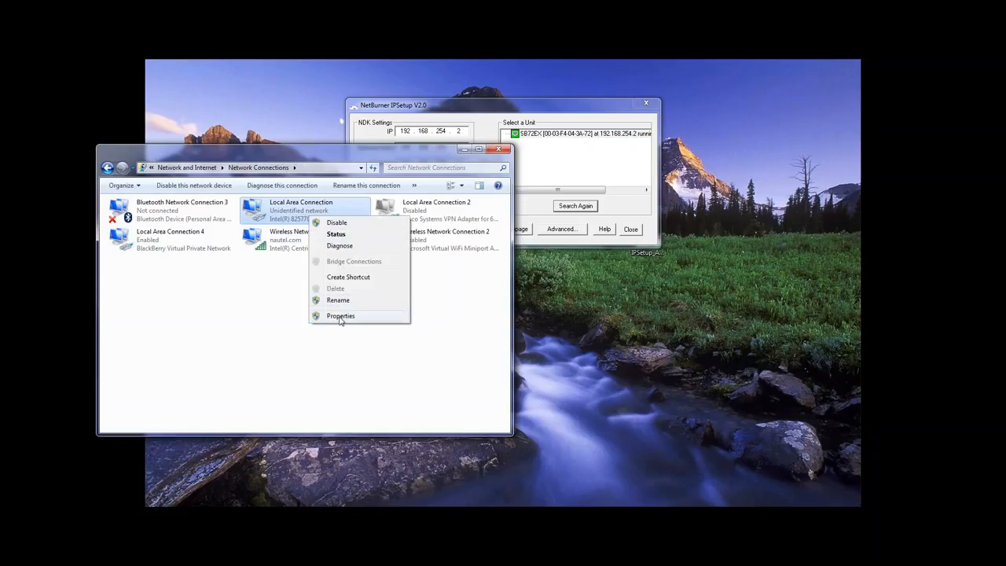
click(341, 316)
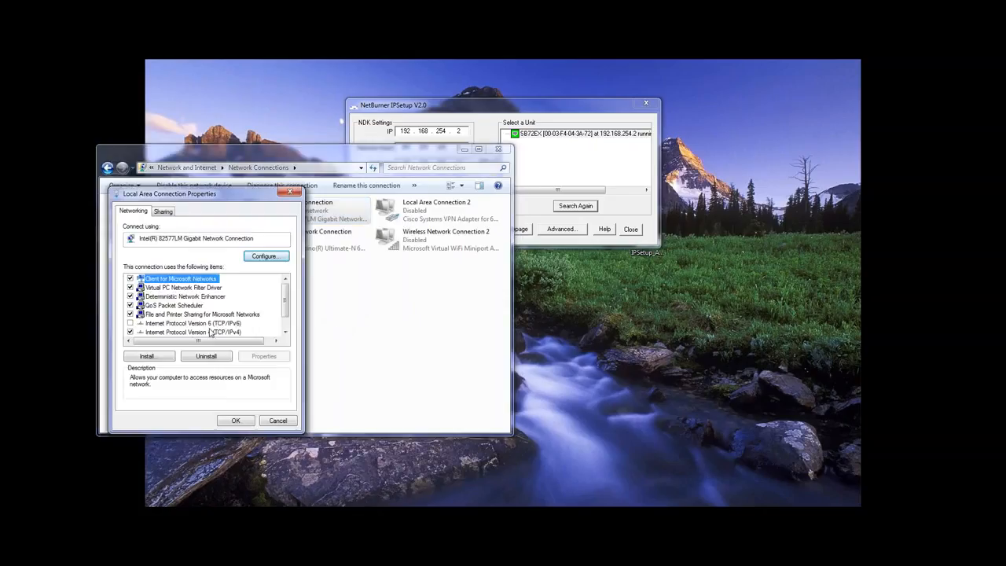
Step: Set the adapter's IPv4 to static 192.168.254.3, mask 255.255.255.0, and close properties
click(224, 333)
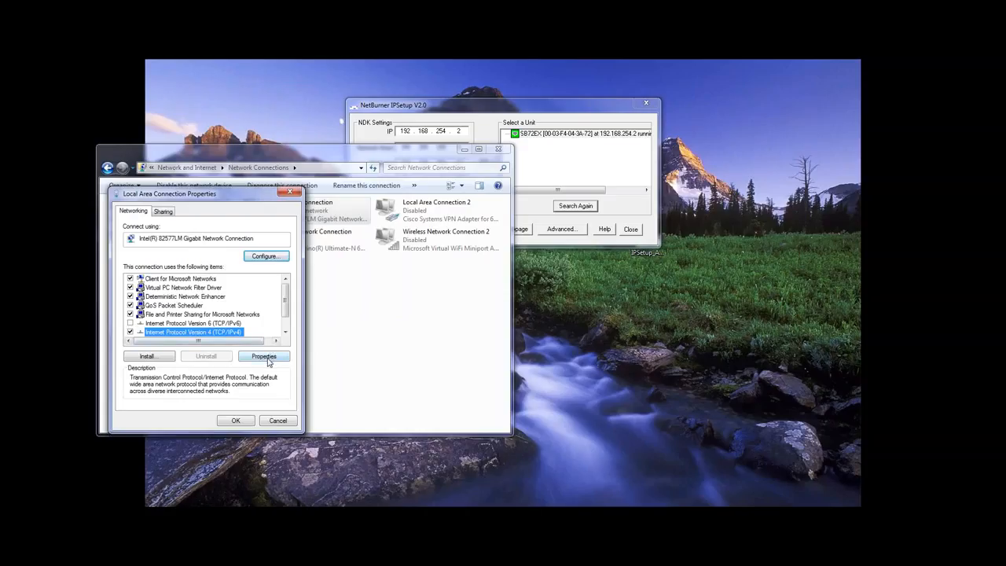
click(267, 357)
click(149, 309)
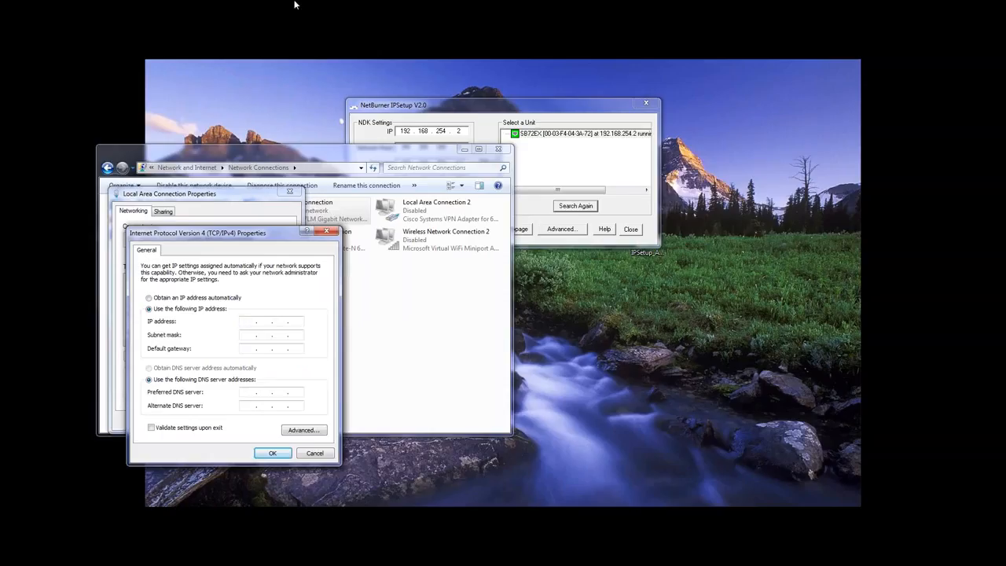
text(192 . 168 . 254 . 3)
click(277, 335)
click(273, 454)
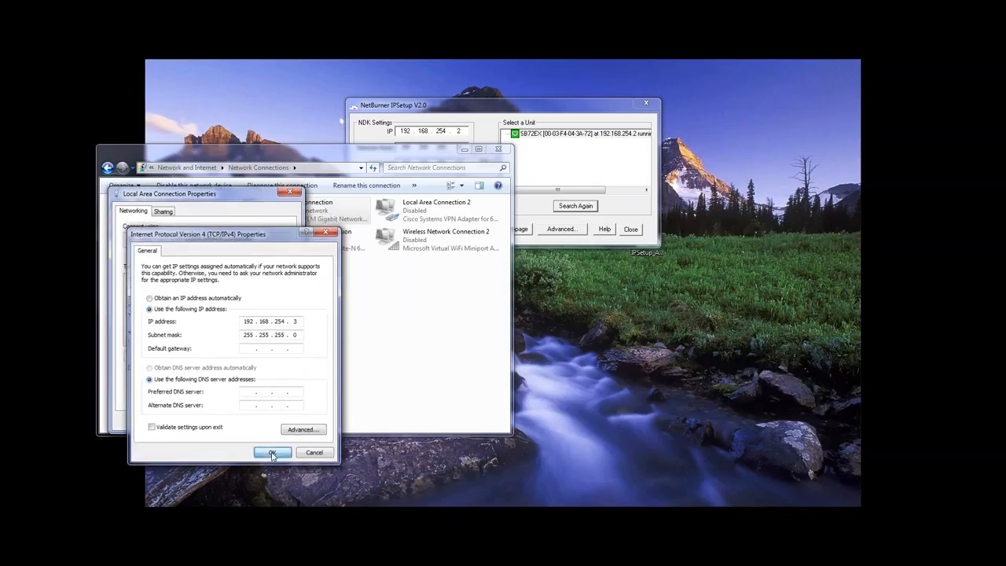
click(237, 422)
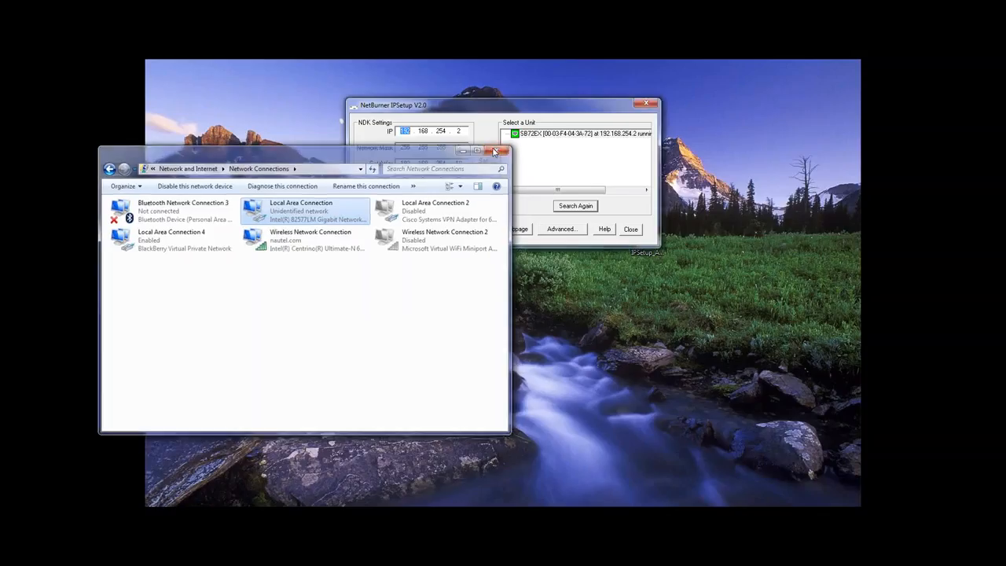
Step: Launch the web page of the unit at 192.168.254.2 in a maximized browser
click(495, 151)
click(530, 135)
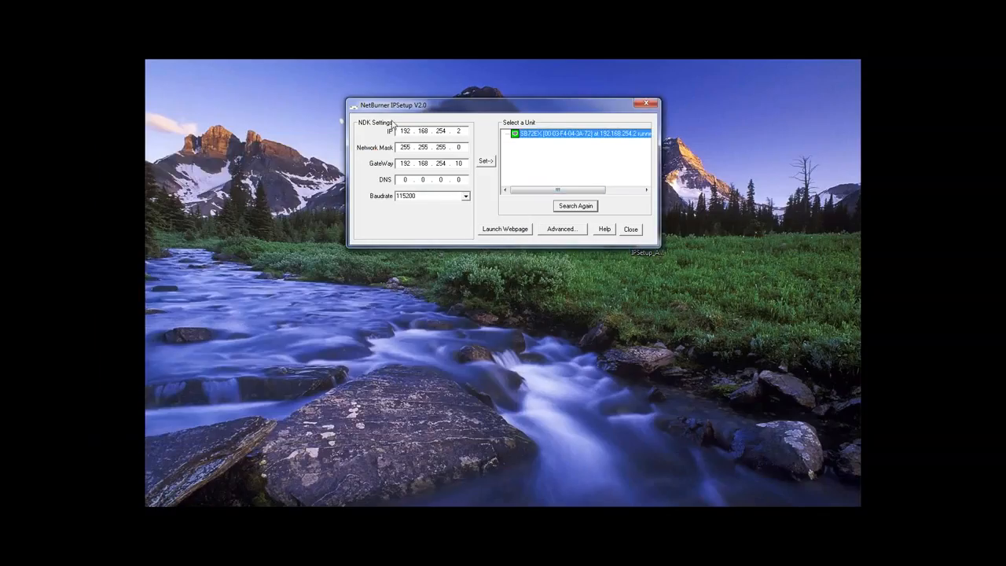
click(503, 234)
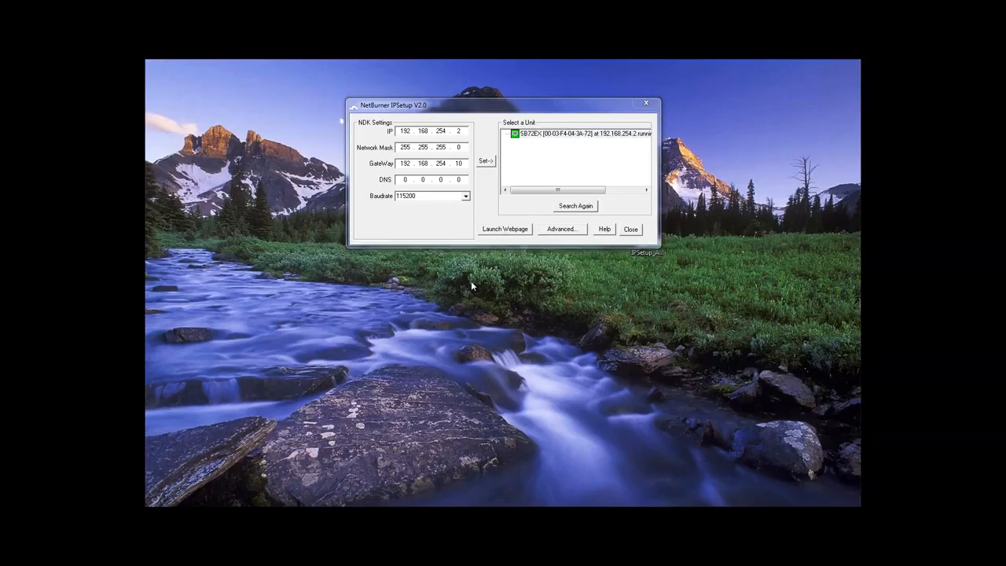
drag(0, 24, 570, 137)
click(713, 116)
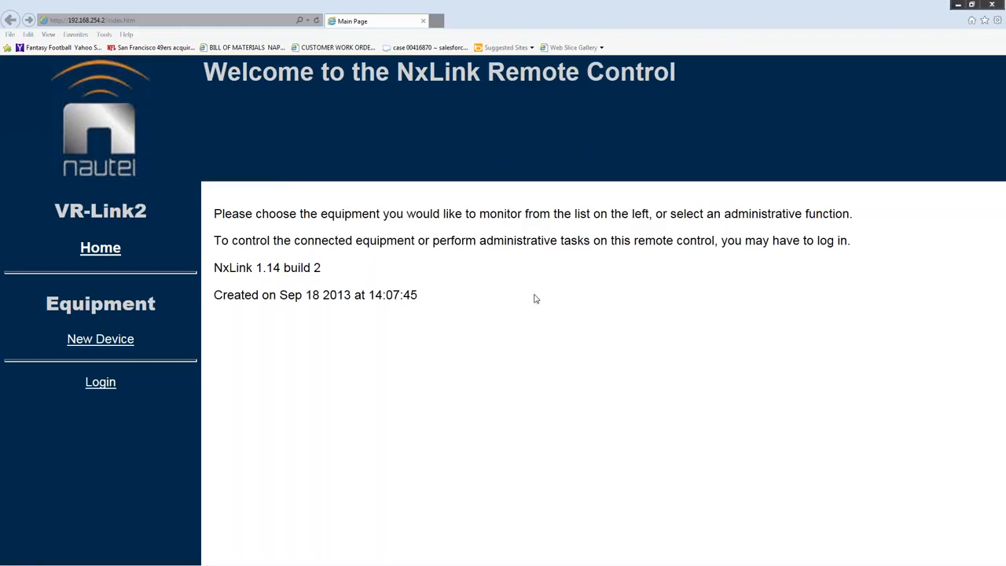
Step: Open the New Device status page from the Equipment sidebar
click(97, 342)
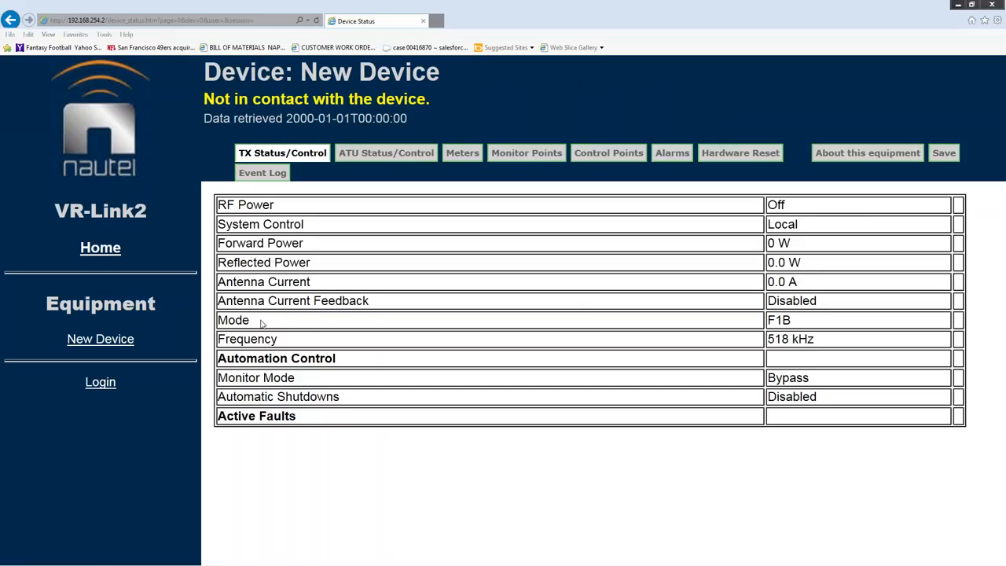
Step: Log in to NxLink with the root username and its password
click(101, 383)
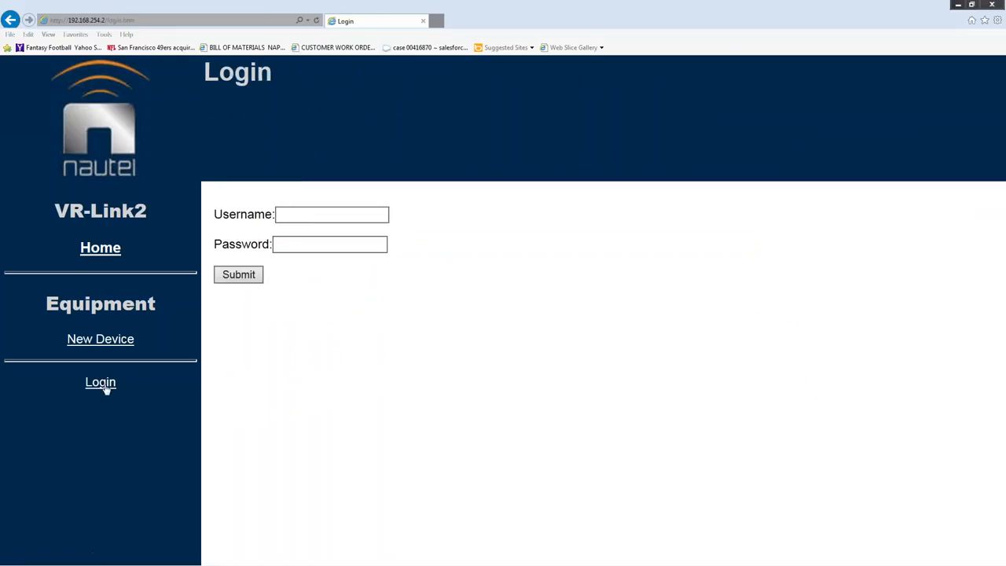
click(299, 215)
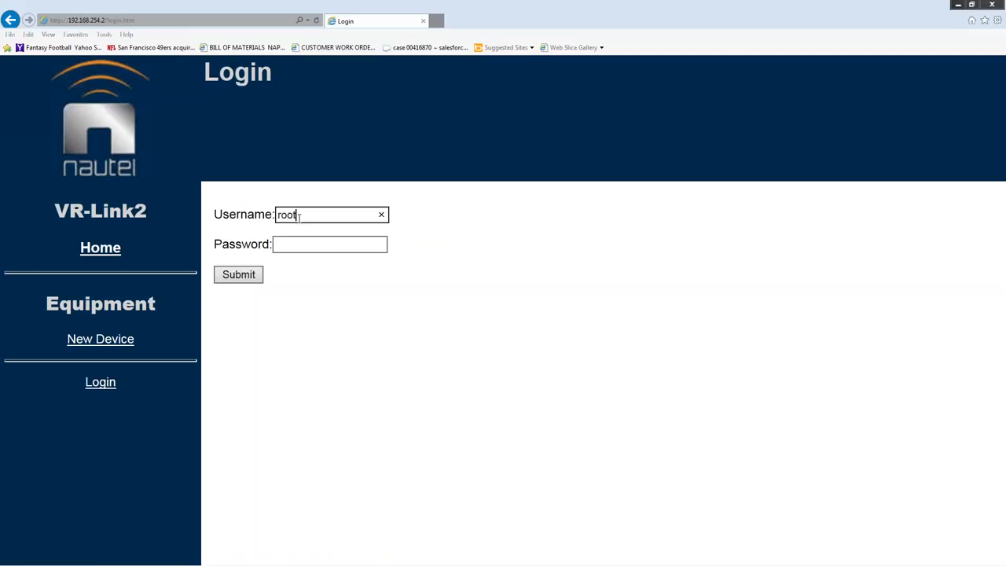
key(Tab)
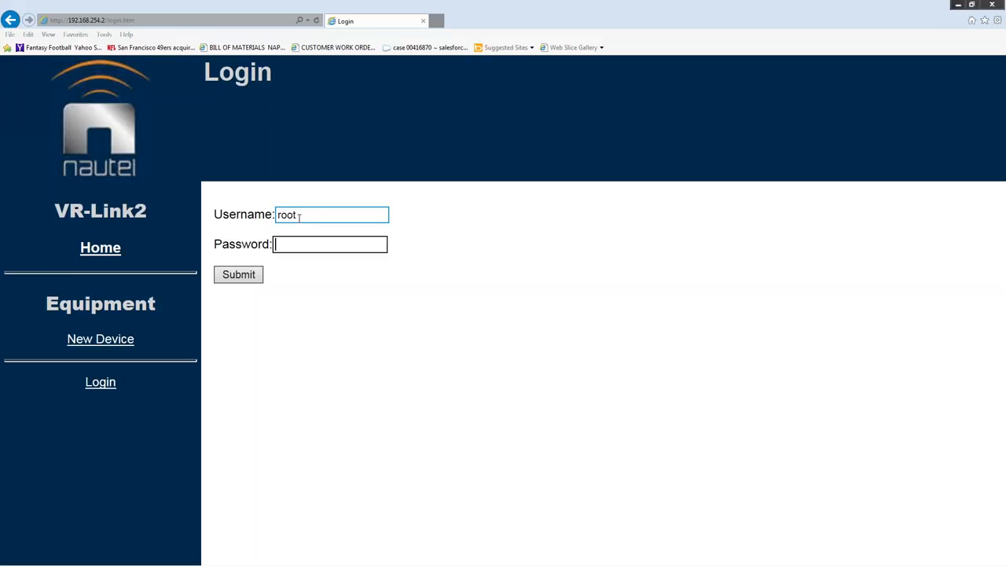
click(257, 279)
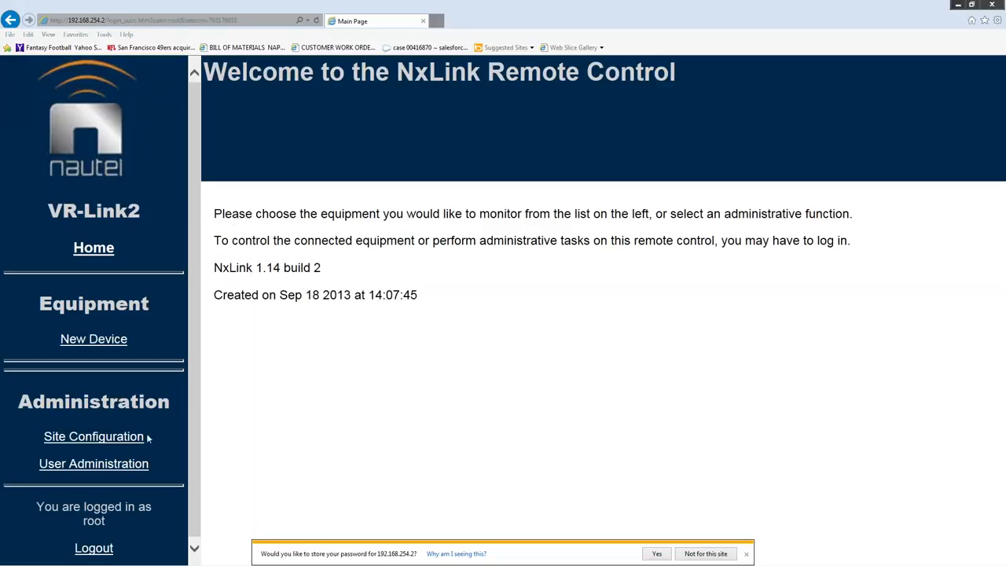
Step: Show the Remote Panels tab of Site Configuration, where Remote Panels is Enabled
click(101, 443)
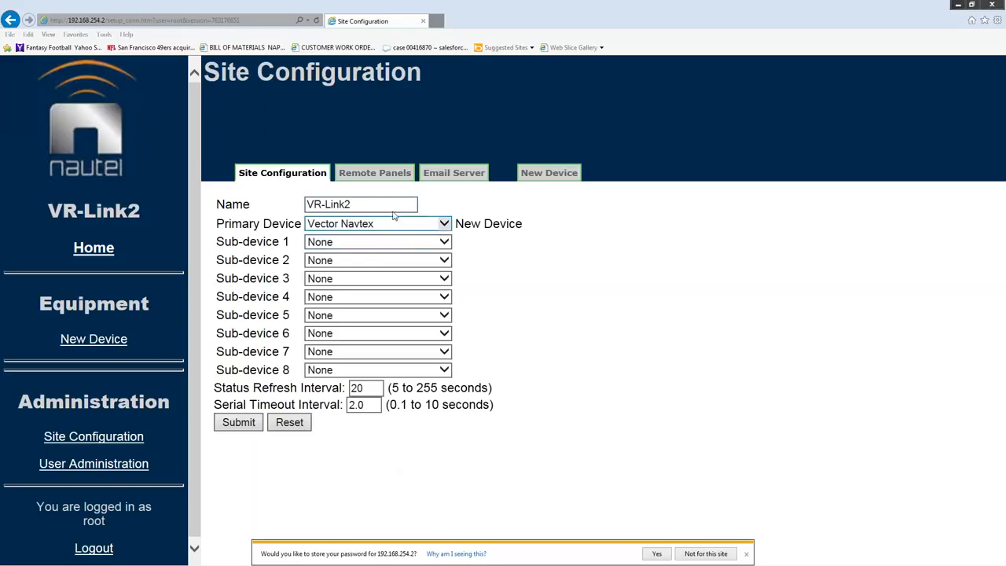
click(377, 172)
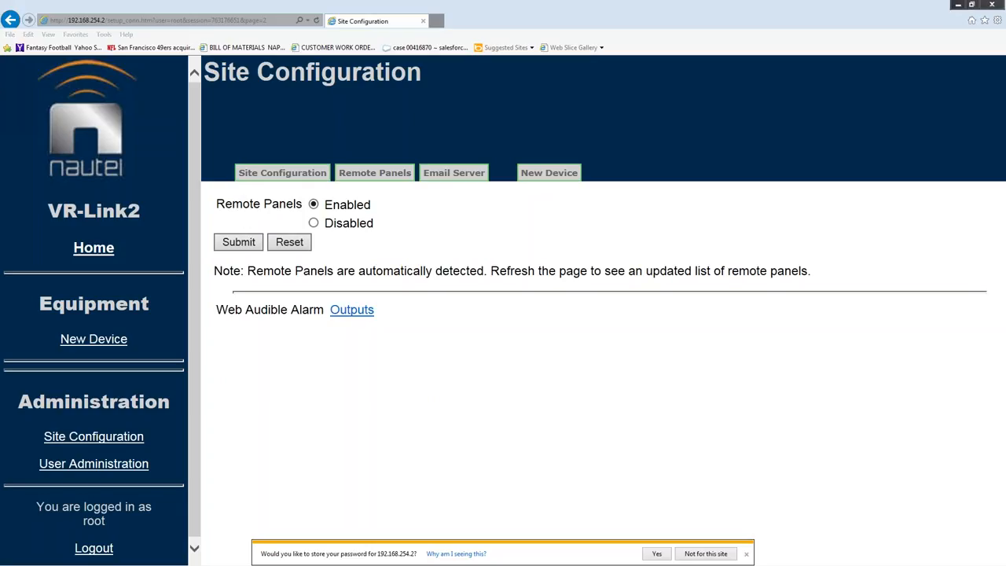
Step: Show slide 5 of the maximized connections deck, then minimize PowerPoint
drag(0, 70, 442, 91)
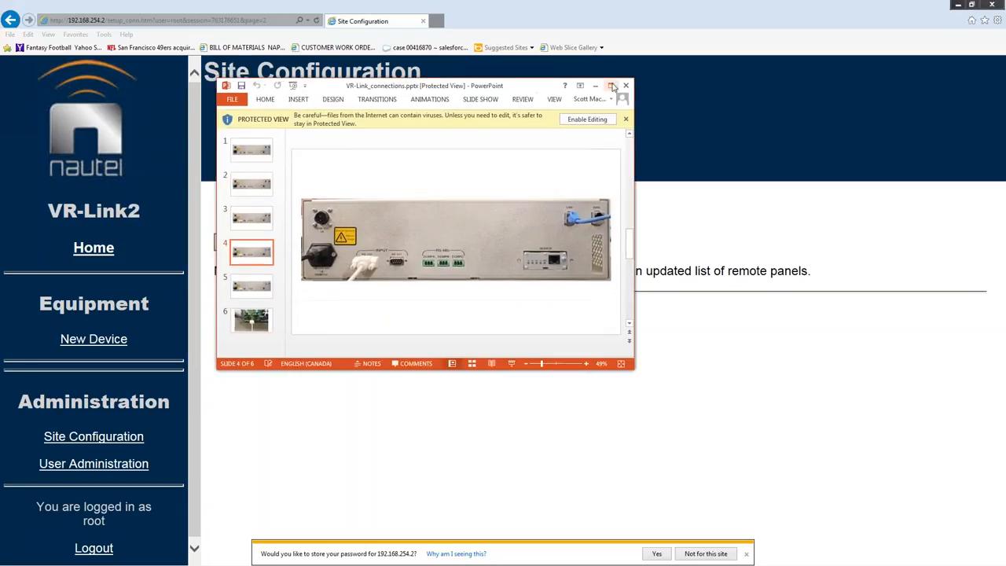
click(612, 86)
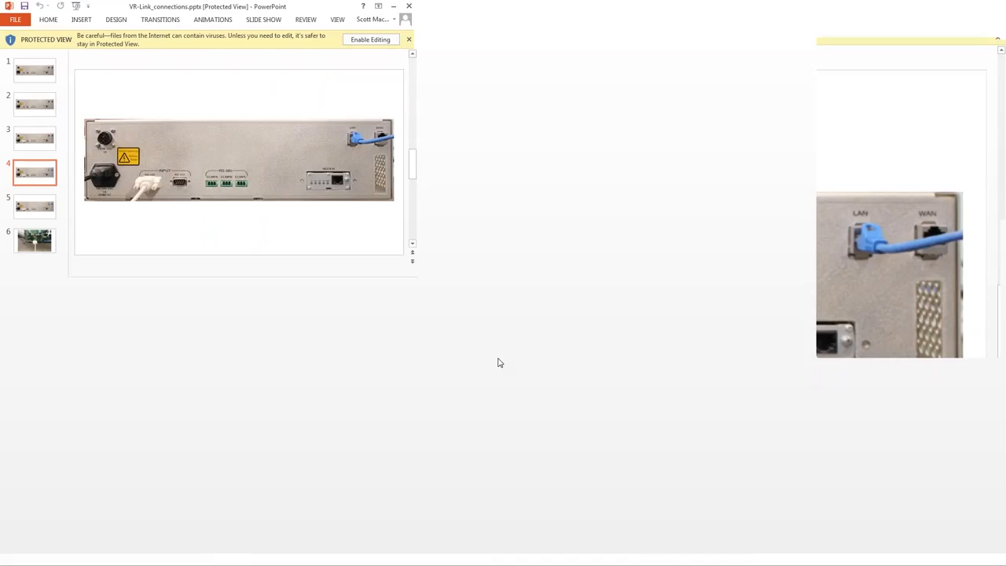
scroll(448, 440, down, 1)
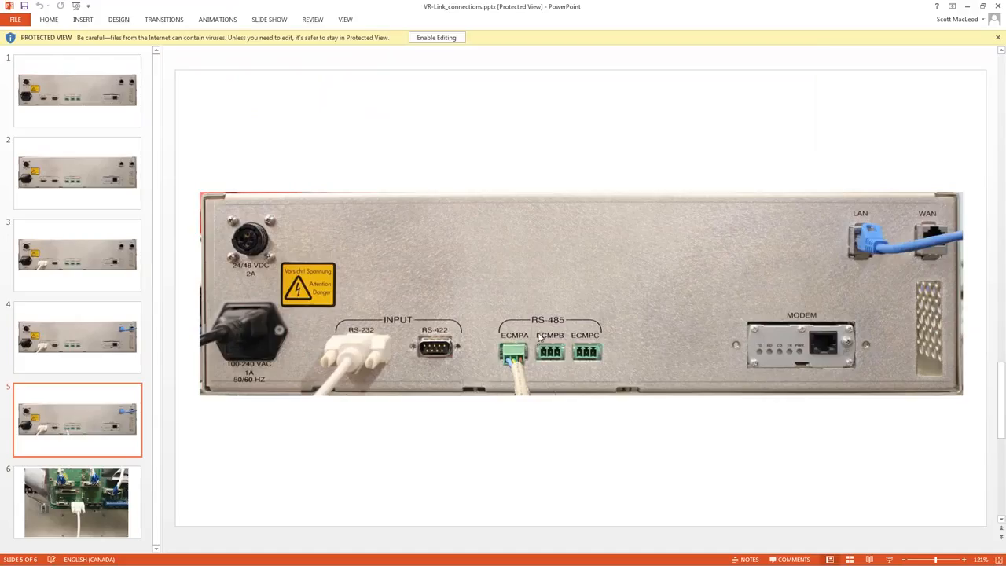
click(966, 8)
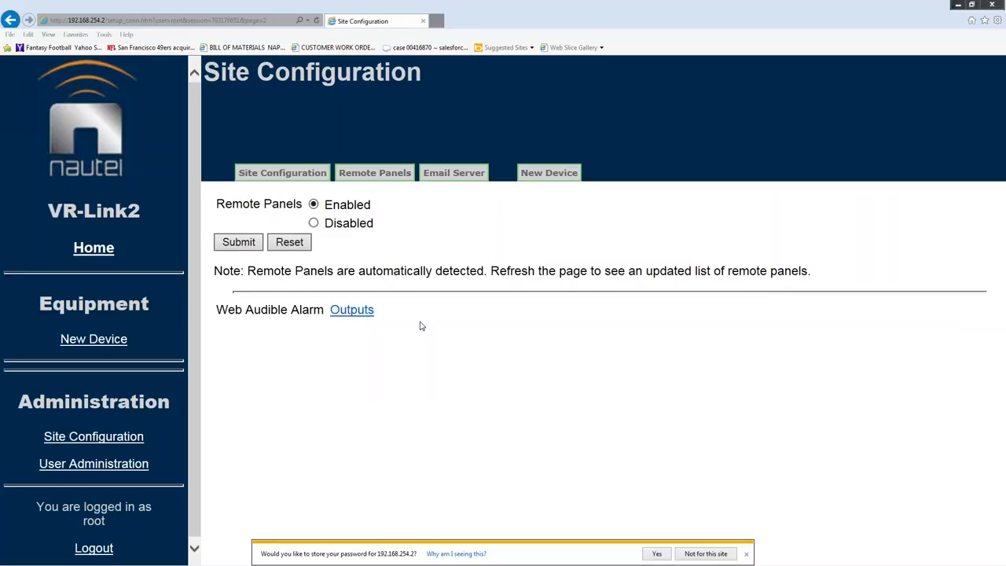
Step: Refresh the Remote Panels page with F5 to detect Panel 1: New Panel
key(F5)
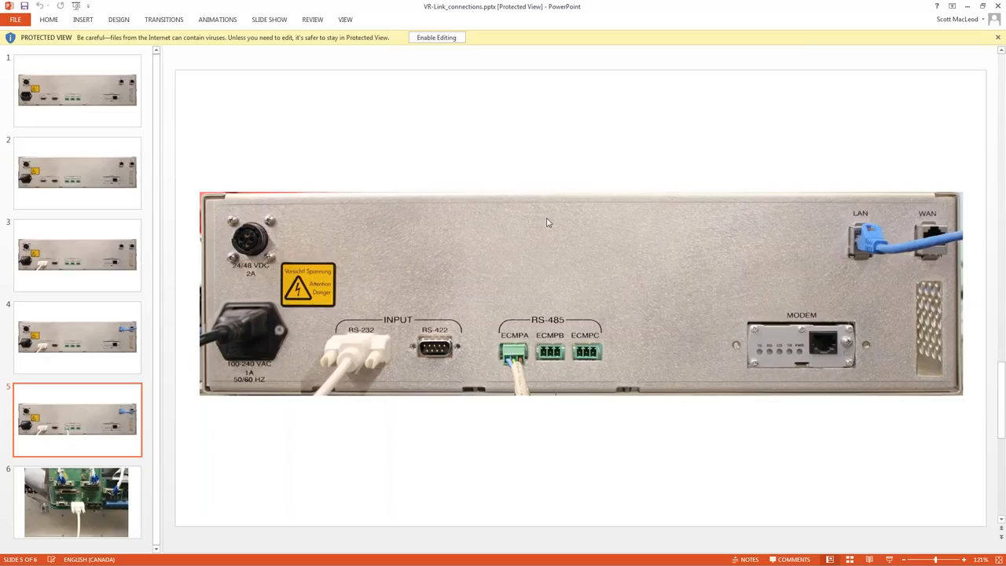
Step: Minimize PowerPoint and Internet Explorer to reveal the IPSetup window
click(969, 7)
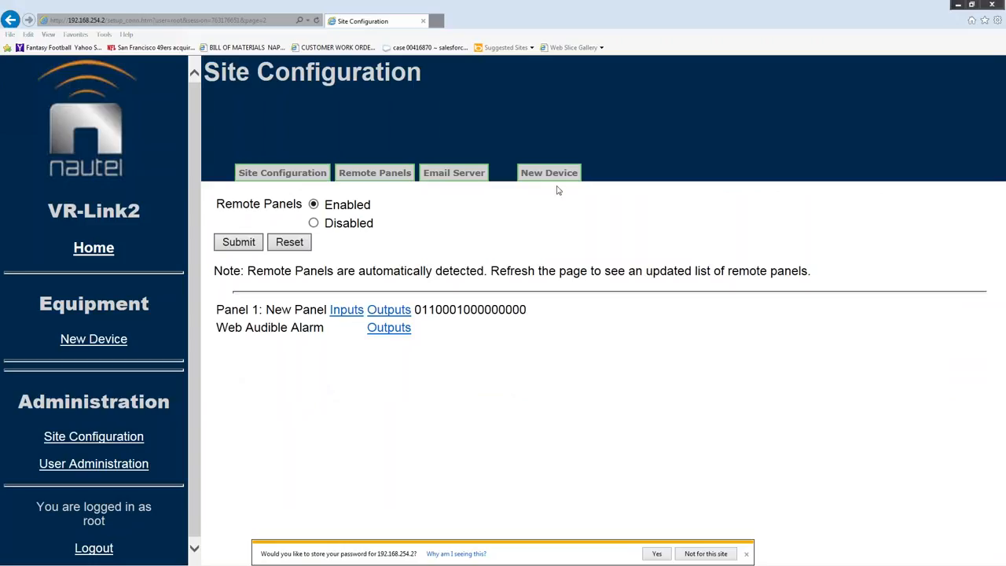
click(958, 6)
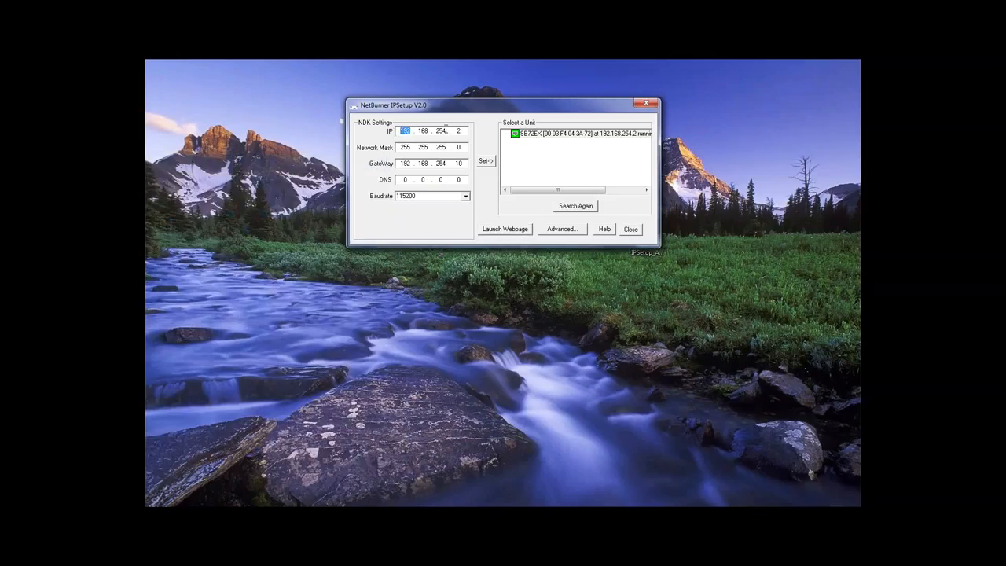
Step: Set the unit's IP address to 0.0.0.0
text(0)
double_click(428, 131)
text(0)
drag(449, 132, 400, 146)
text(0.0.0)
Step: Set the network mask to 0.0.0.0
drag(430, 146, 404, 149)
text(0)
drag(448, 148, 431, 145)
text(0)
Step: Set the gateway to 0.0.0.0 and apply all settings to the unit
drag(410, 163, 396, 159)
text(0)
double_click(424, 163)
text(0)
key(period)
text(0)
key(period)
text(0)
click(486, 161)
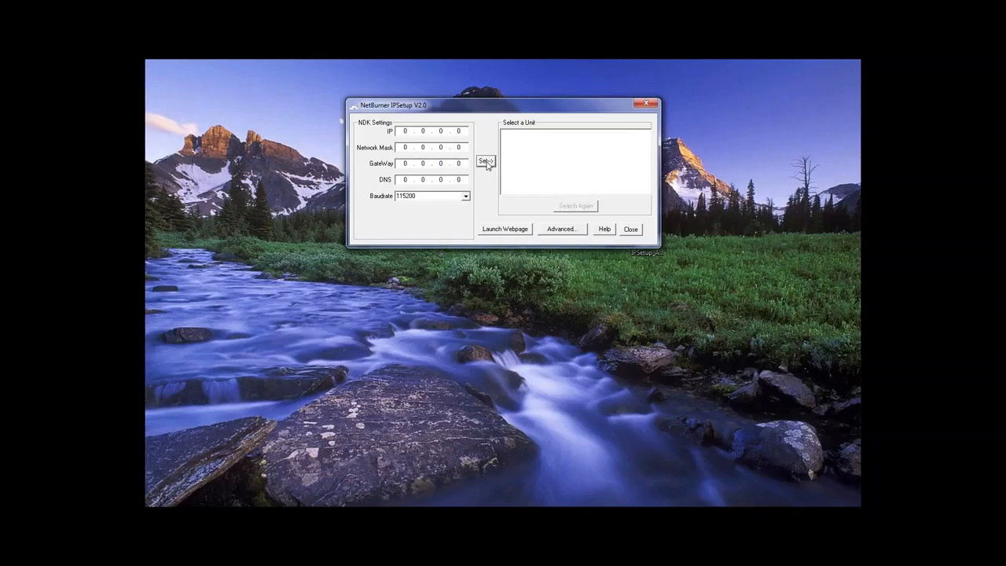
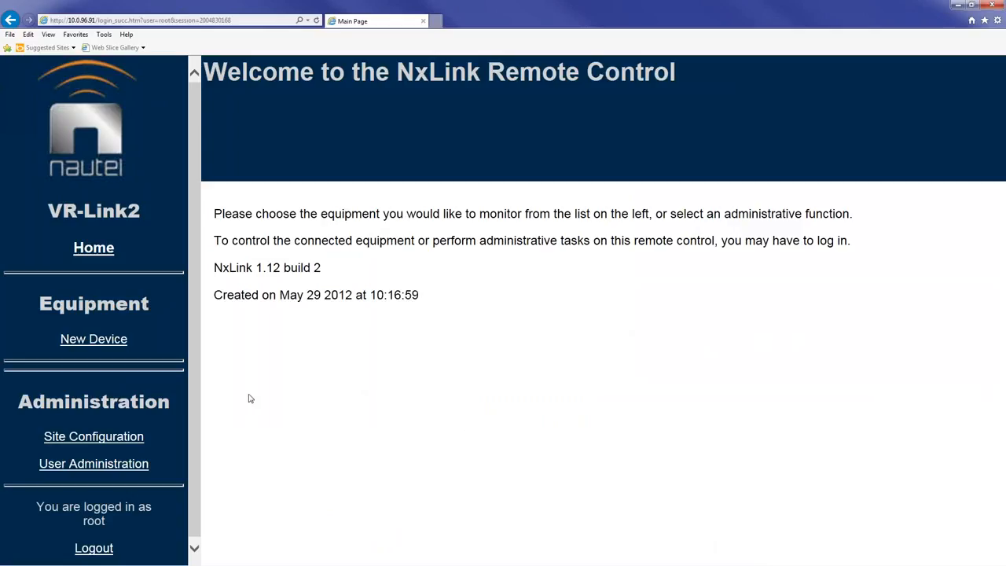
Step: On the User Administration page, enter user name 'Test' and type the password twice
click(99, 467)
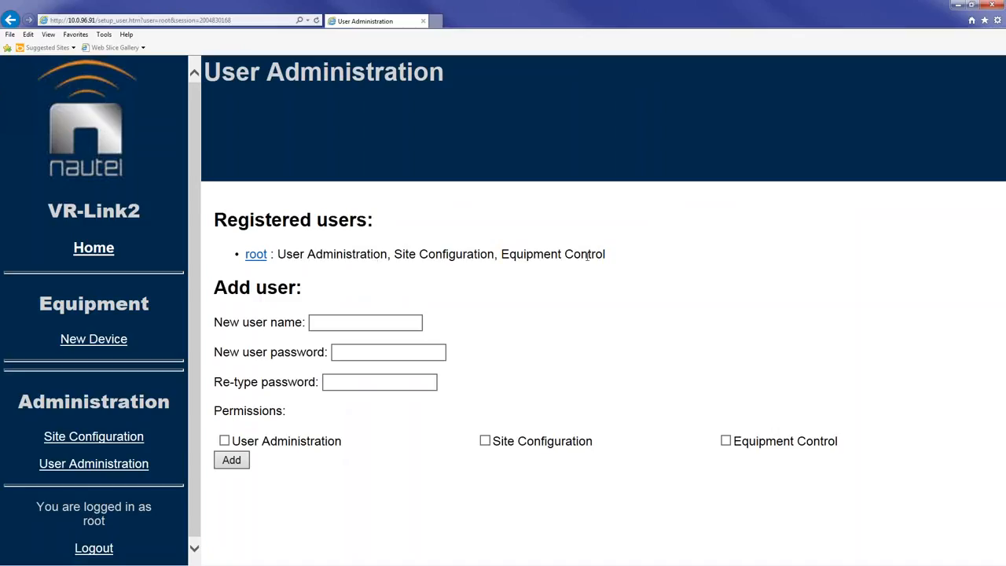
click(346, 325)
text(Test)
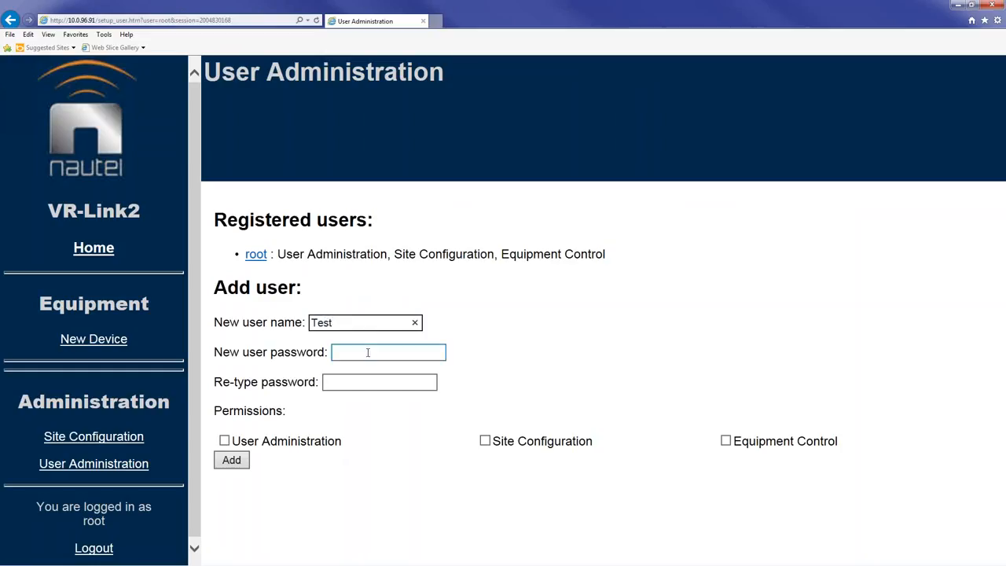
click(368, 352)
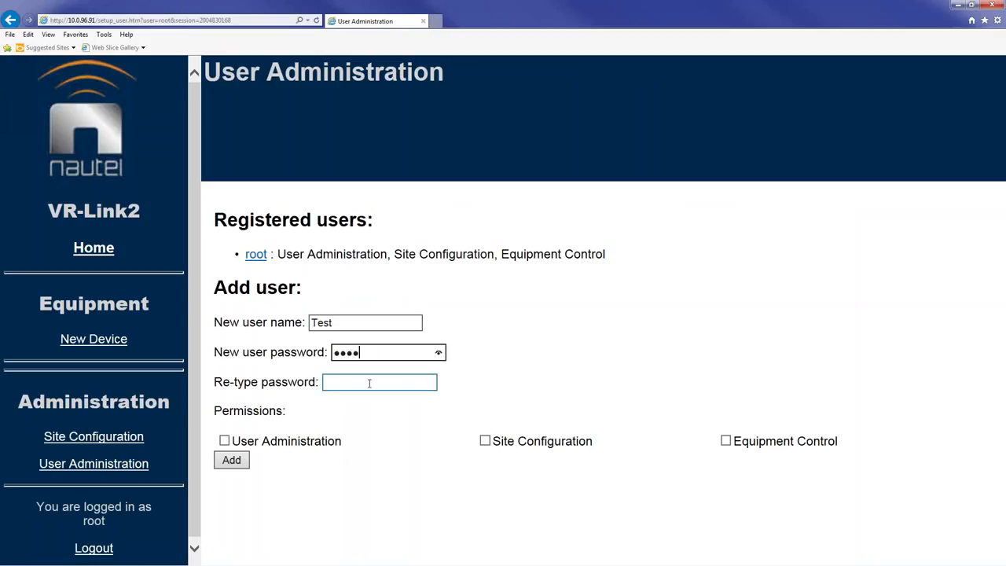
click(370, 385)
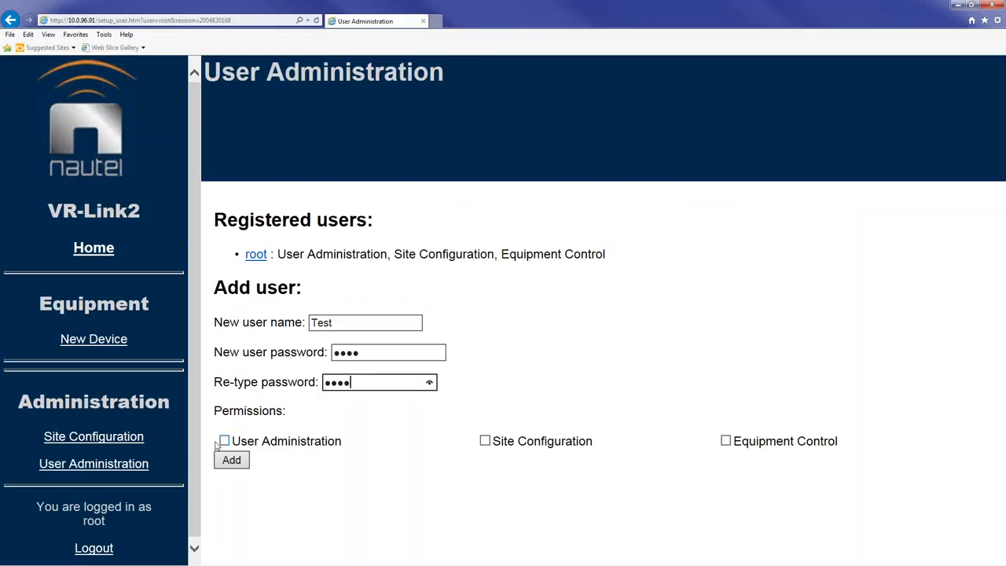
Step: Grant Site Configuration and Equipment Control permissions and add the new user
click(485, 441)
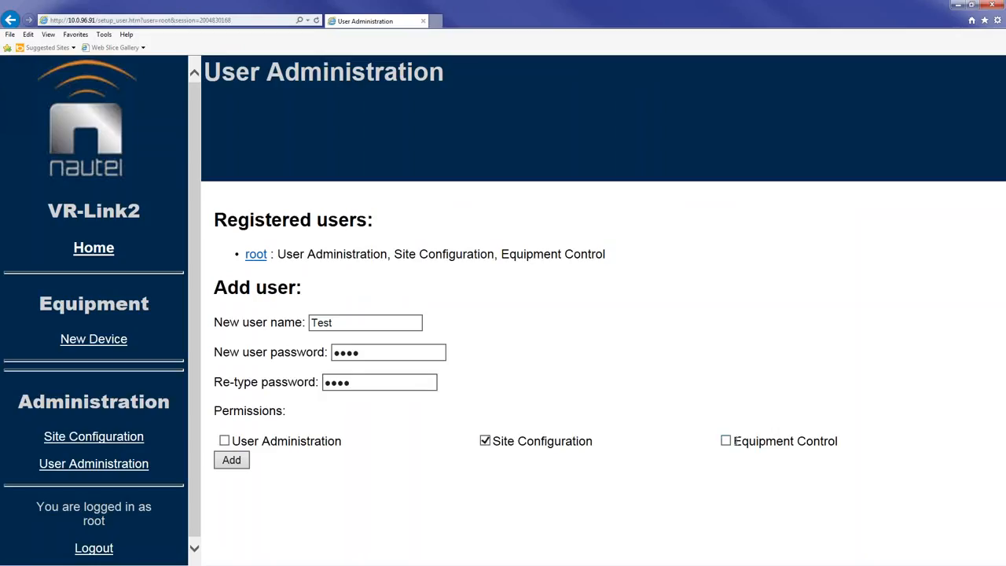
click(725, 441)
click(232, 463)
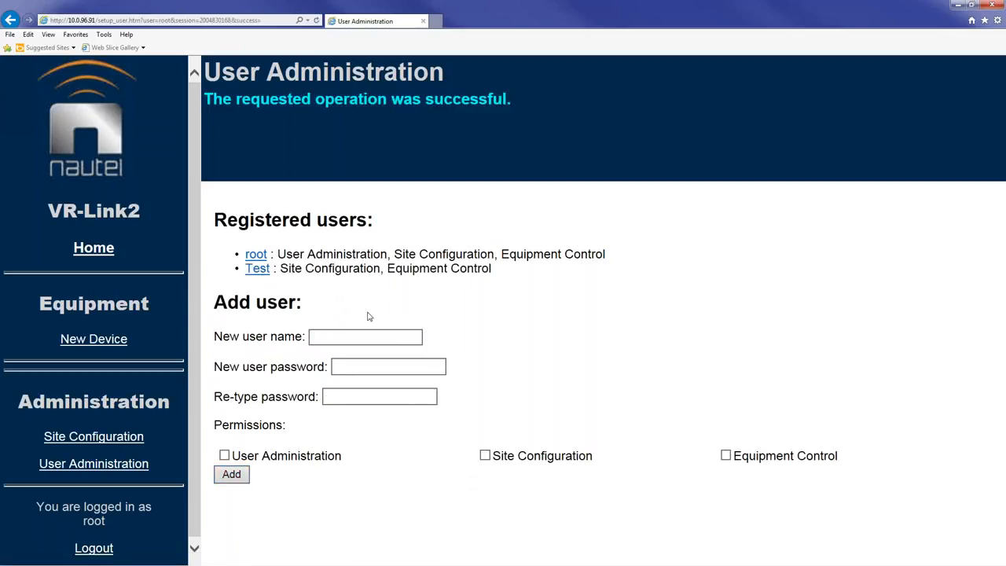
click(355, 336)
Step: Go to Site Configuration and bring up its Remote Panels settings
click(109, 440)
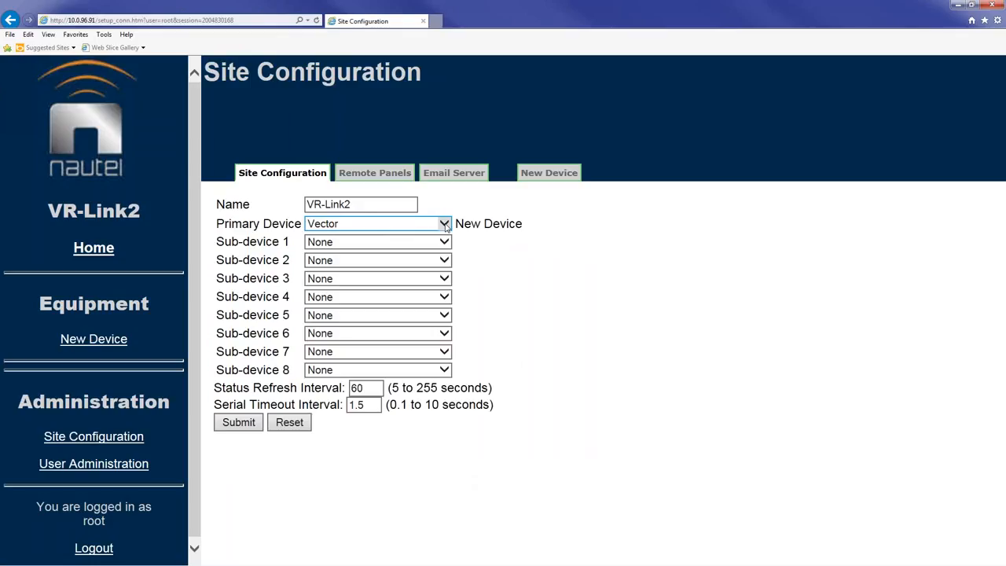
click(356, 205)
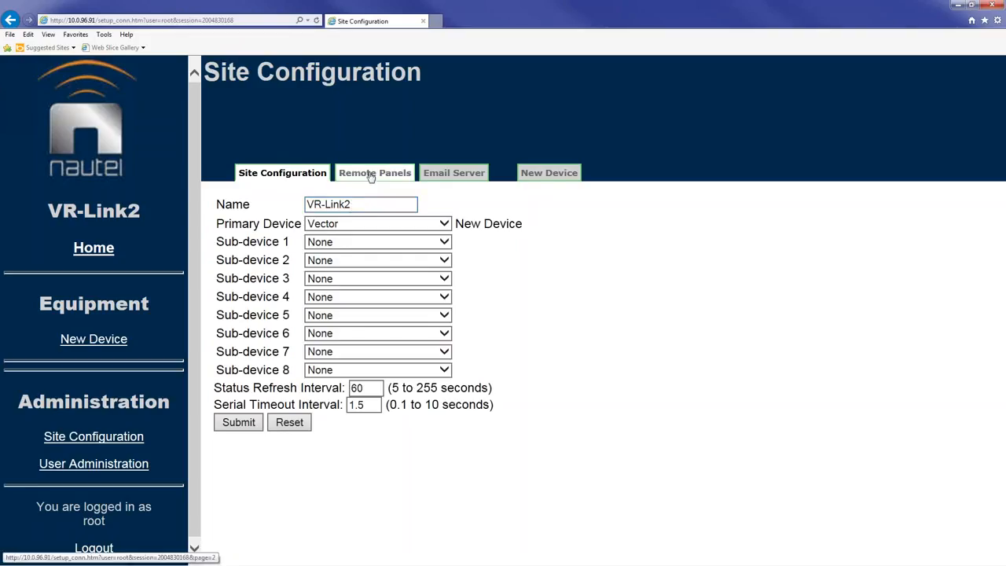
click(374, 176)
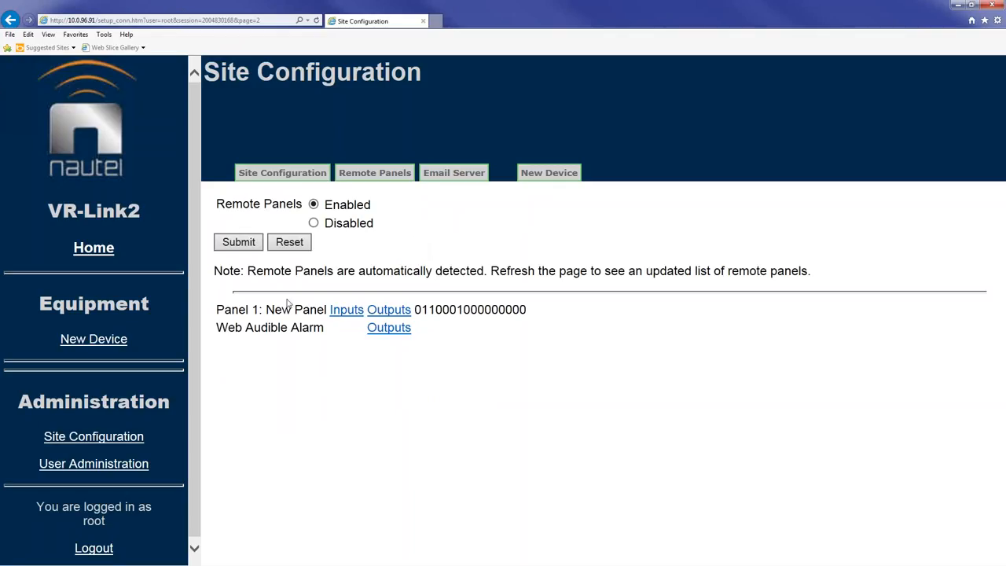
Step: In Panel 1 inputs, map input 1 to New Device RF Power, Momentary, On
click(346, 311)
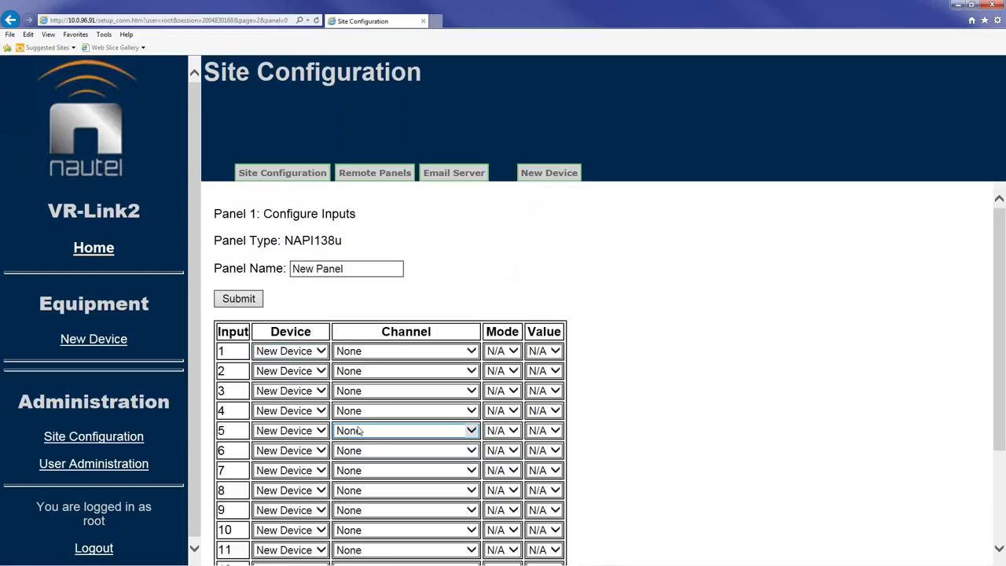
click(321, 352)
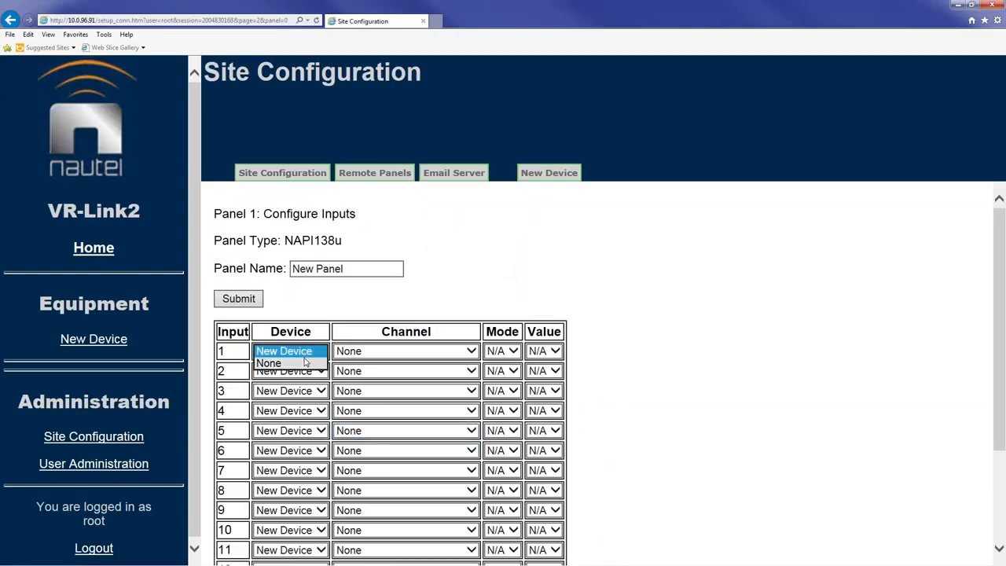
click(308, 351)
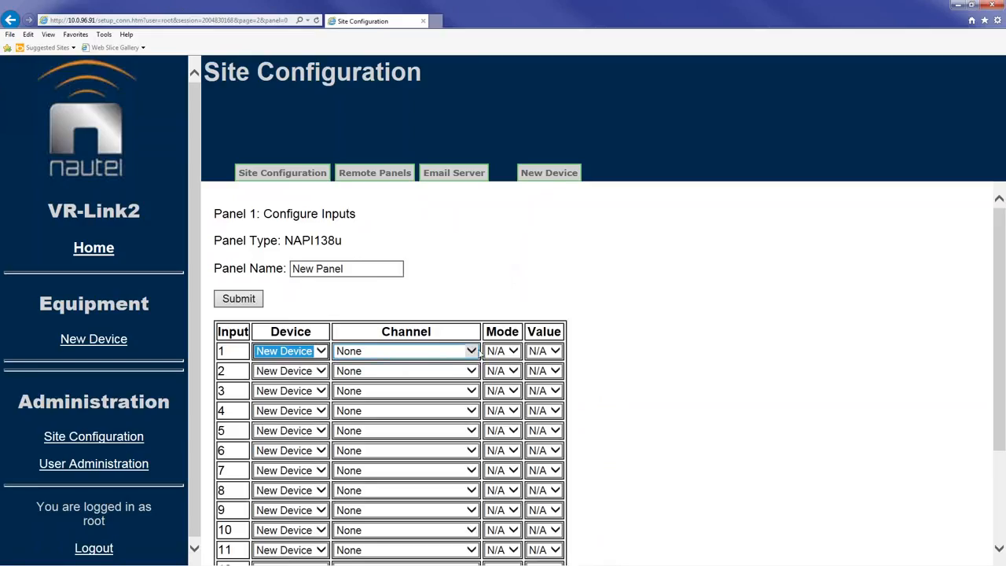
click(472, 351)
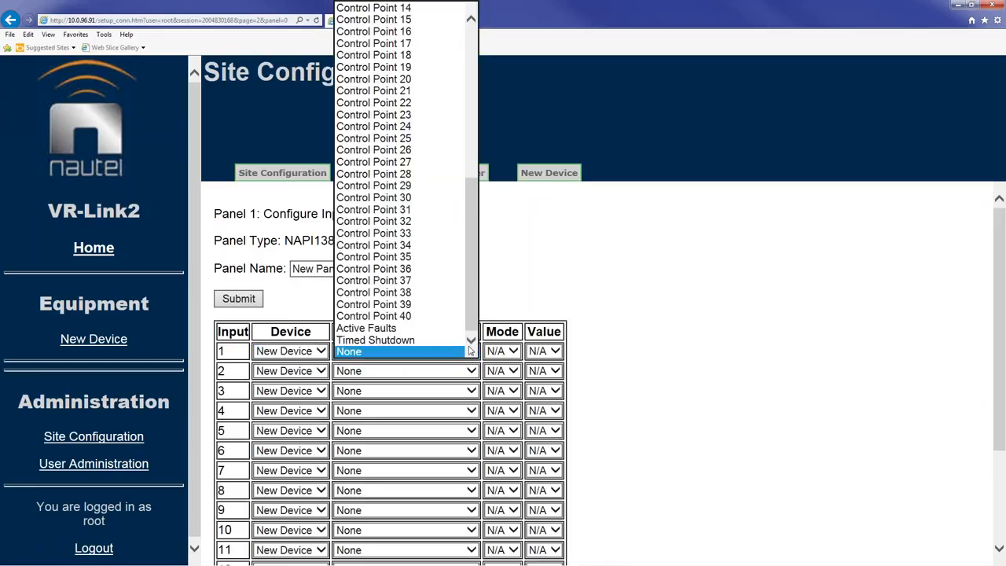
scroll(469, 250, up, 15)
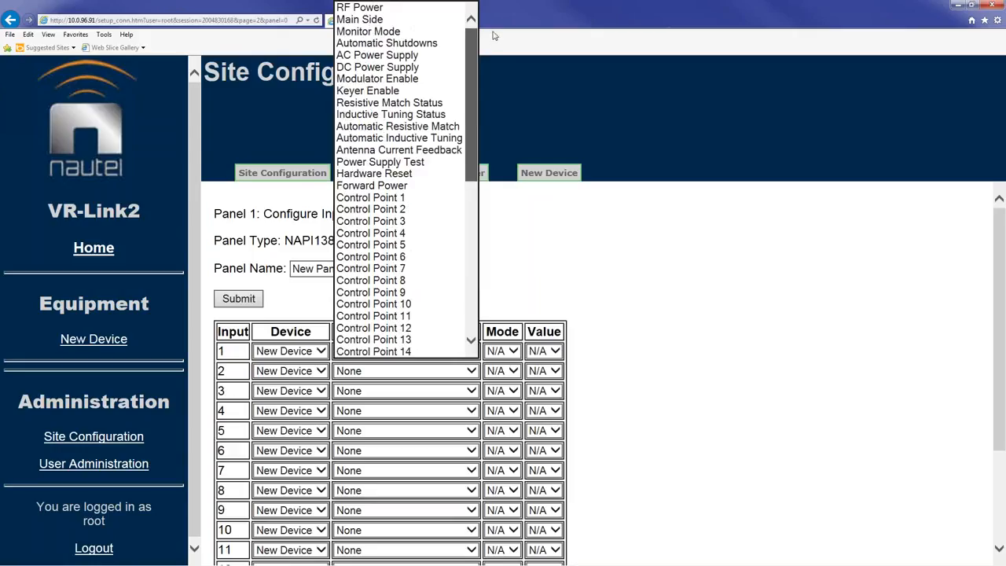
click(400, 11)
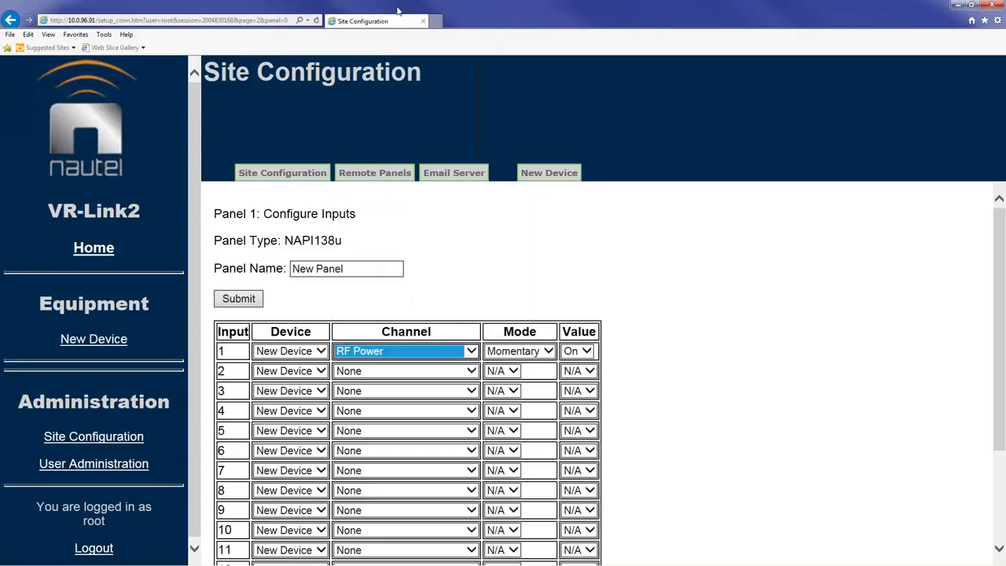
click(548, 352)
click(546, 352)
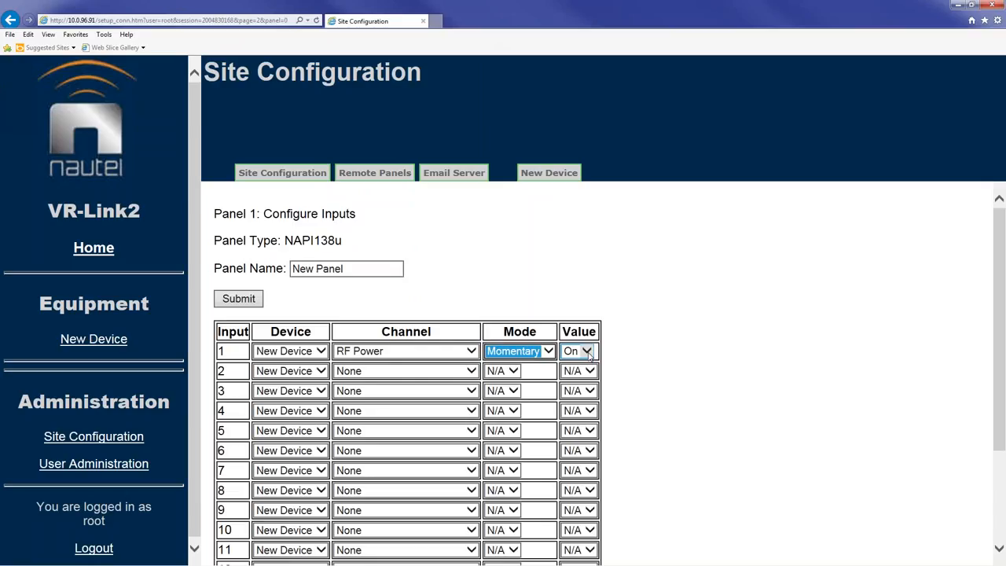
click(587, 354)
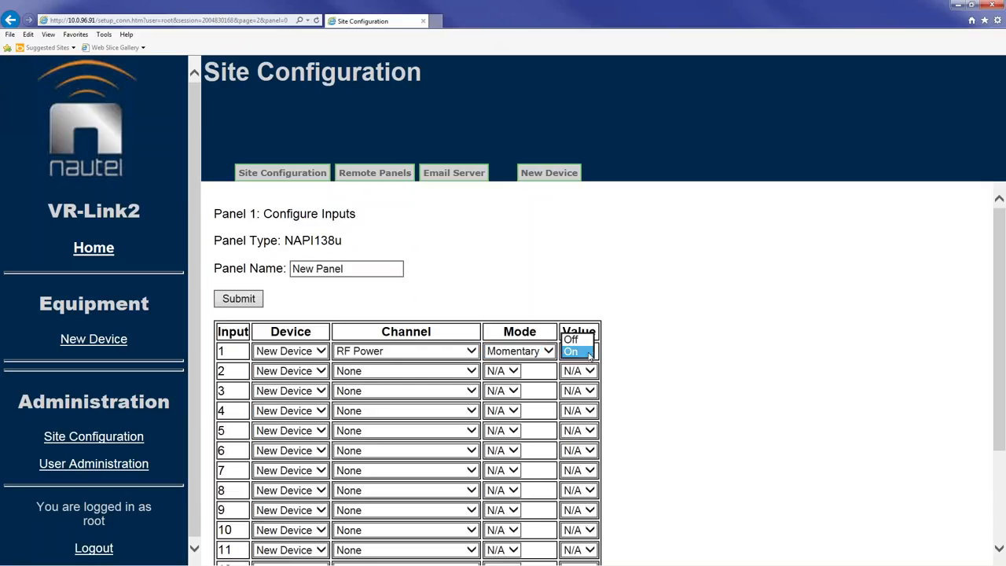
click(582, 351)
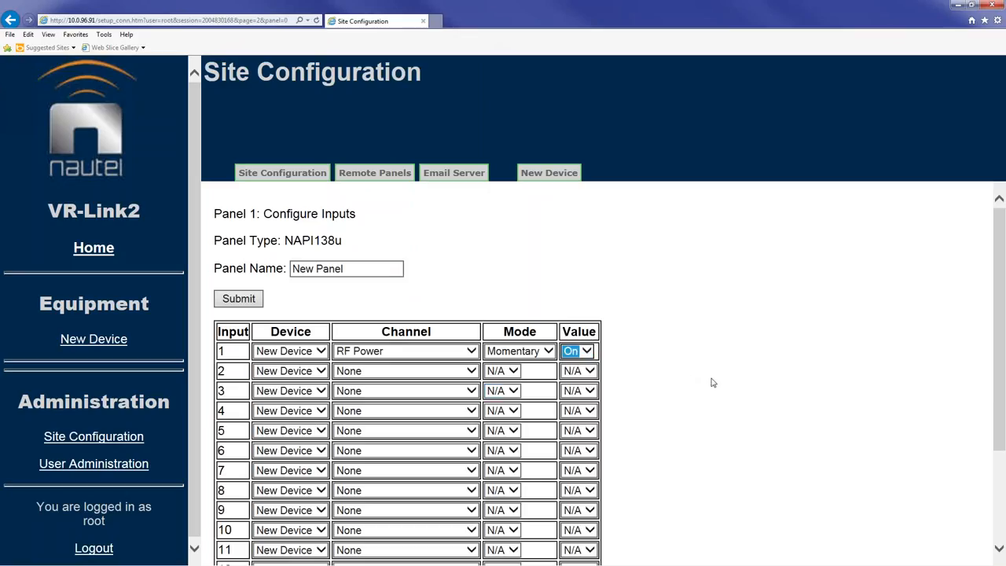
click(775, 380)
Step: Map input 2 to Main Side with value A and submit the panel inputs
click(321, 371)
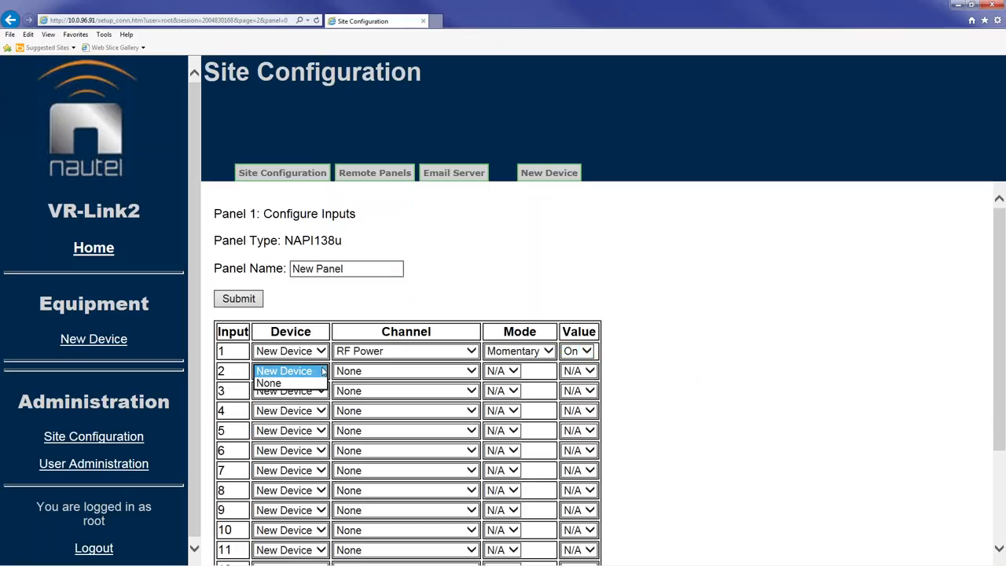
click(395, 377)
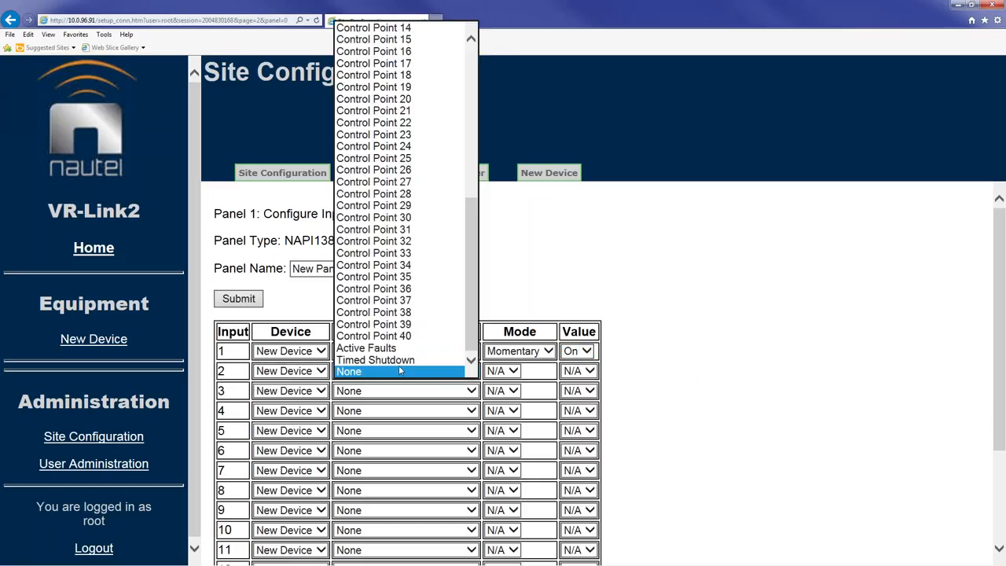
scroll(474, 171, up, 1)
scroll(474, 171, up, 8)
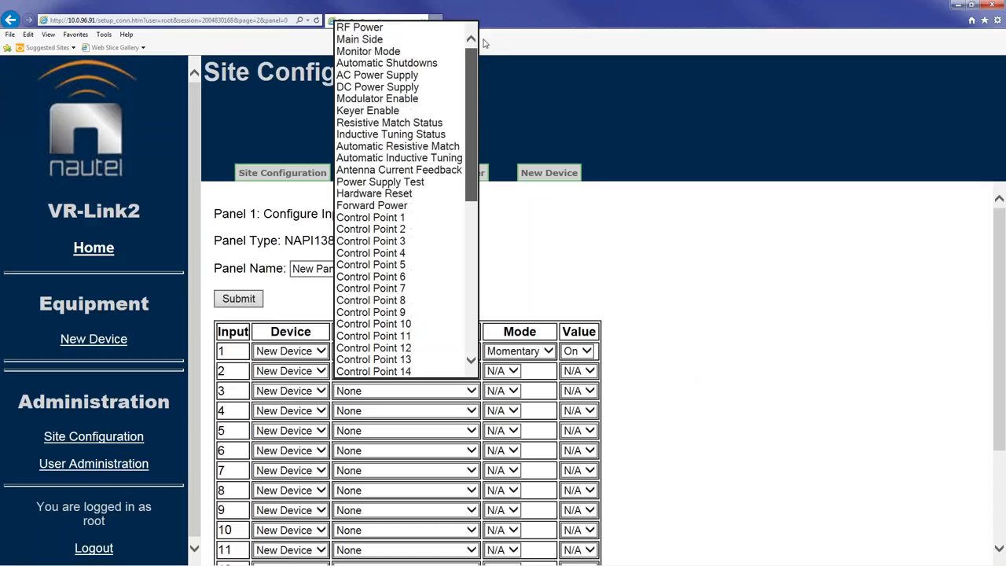
click(447, 38)
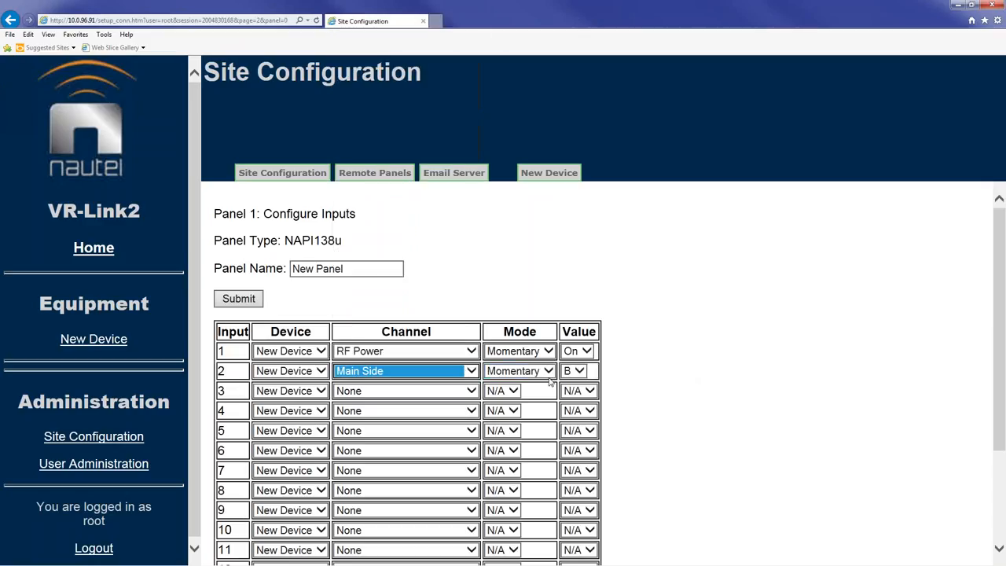
click(579, 371)
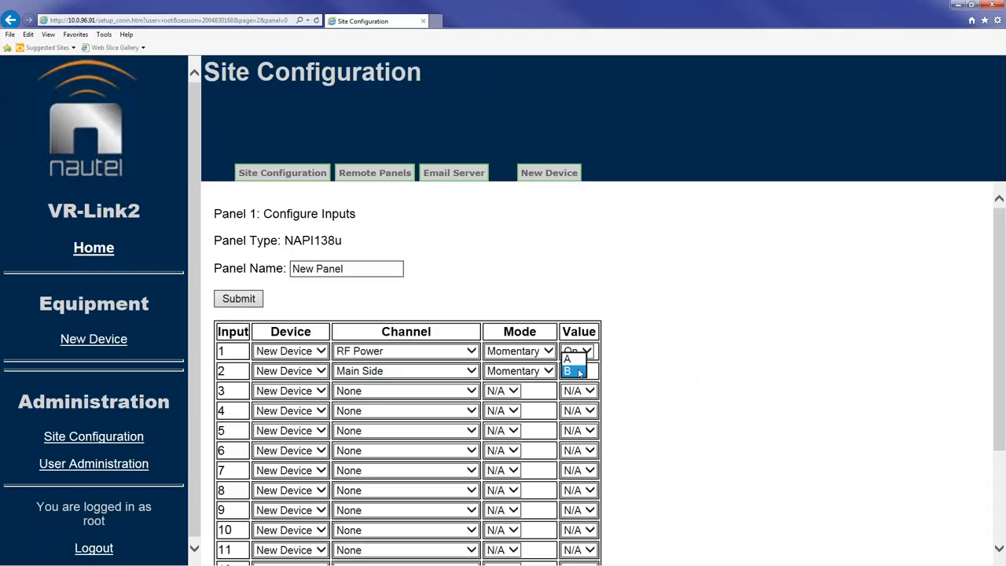
click(574, 359)
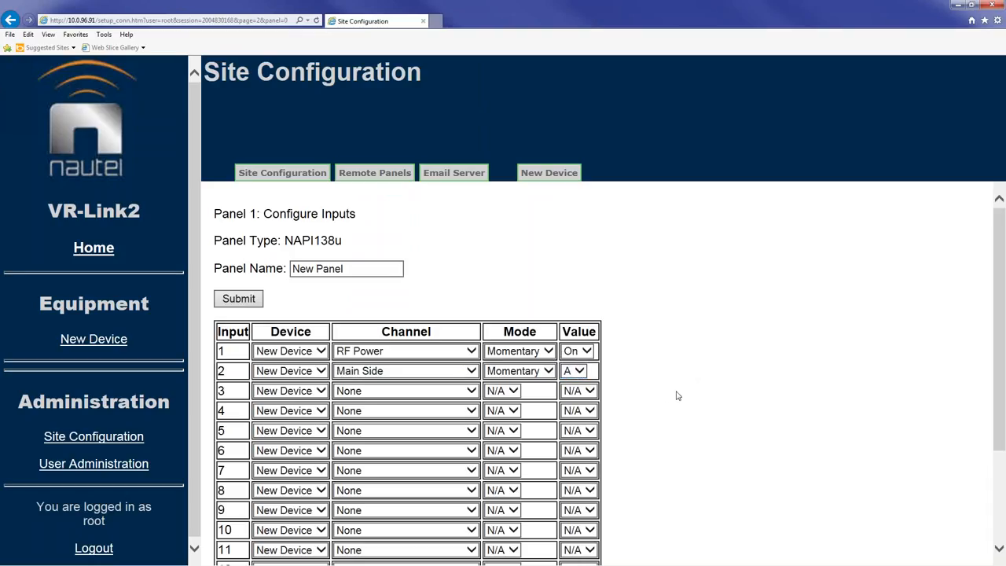
scroll(689, 396, down, 3)
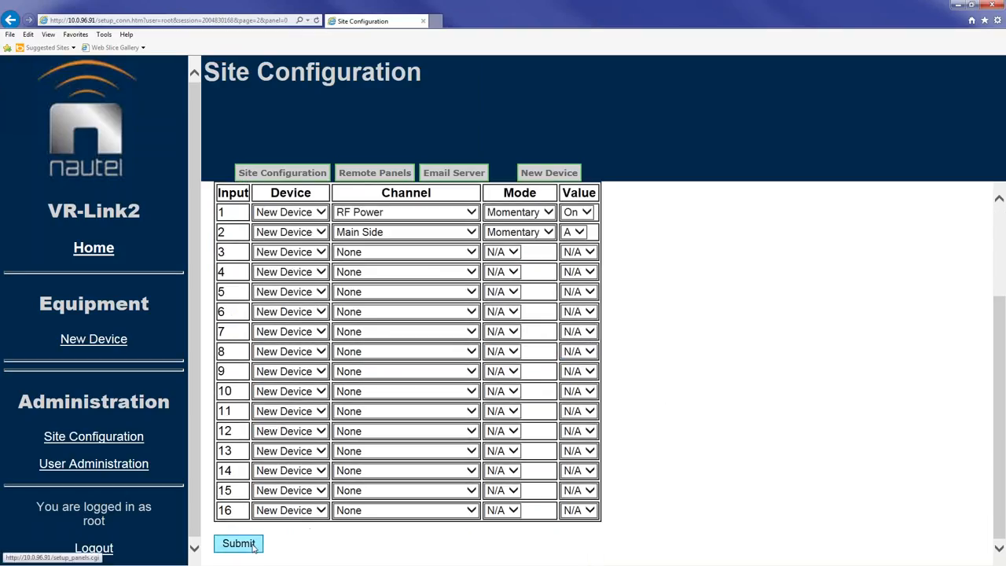
click(250, 546)
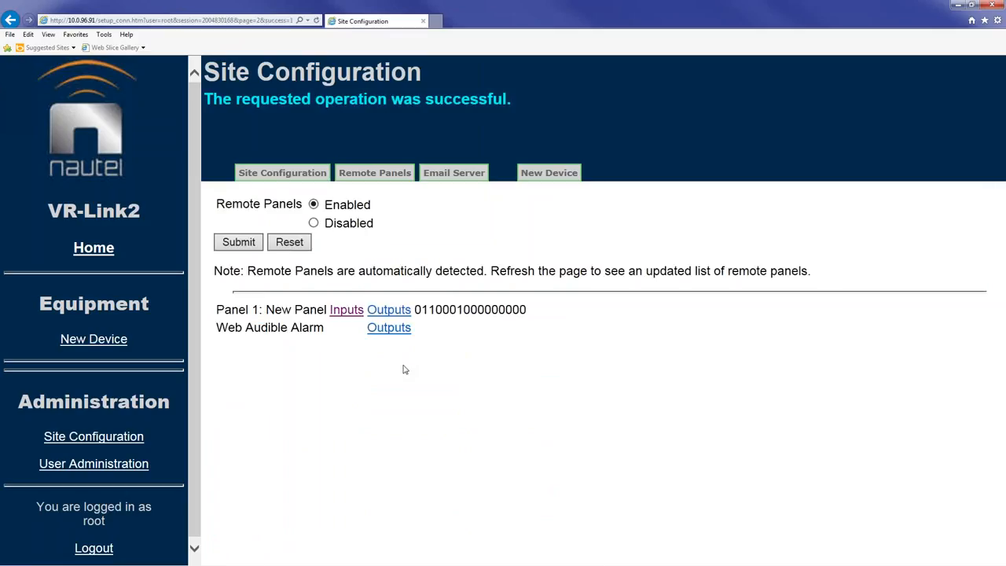
Step: Return to the Remote Panels list and open Panel 1's Outputs configuration
click(347, 310)
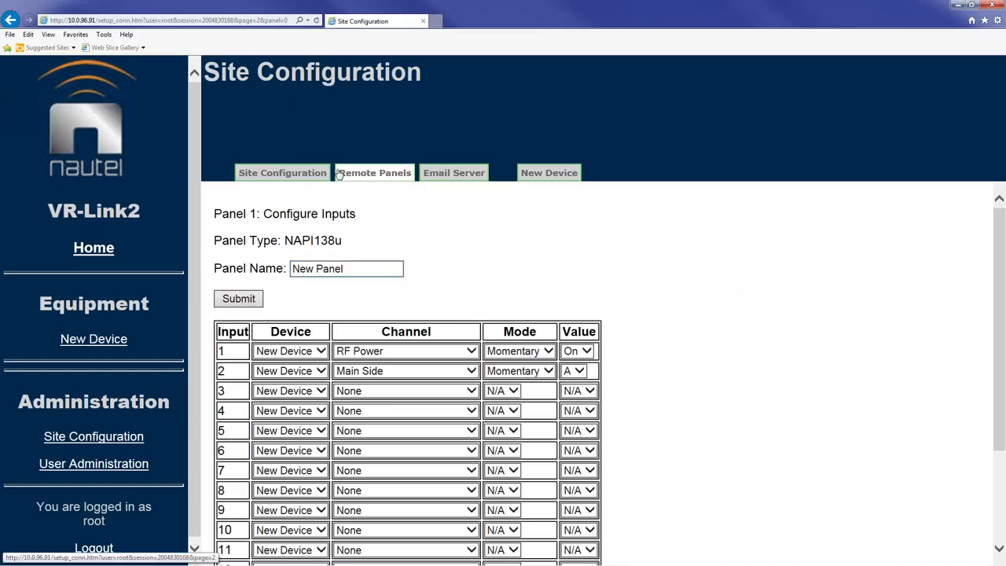
click(375, 173)
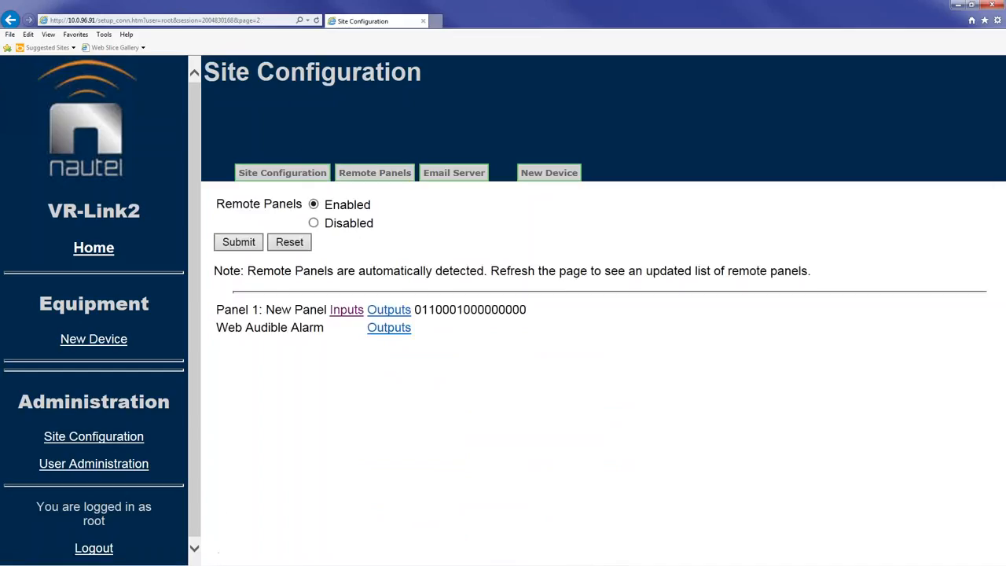
click(391, 313)
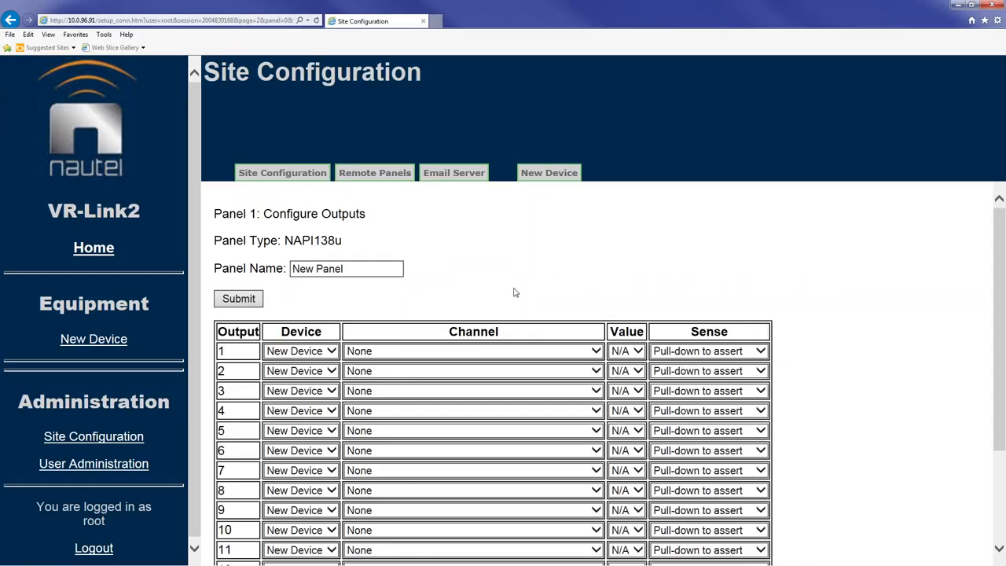
Step: Assign RF Power (value On) to Panel 1 output 1 and submit the outputs
scroll(520, 275, down, 1)
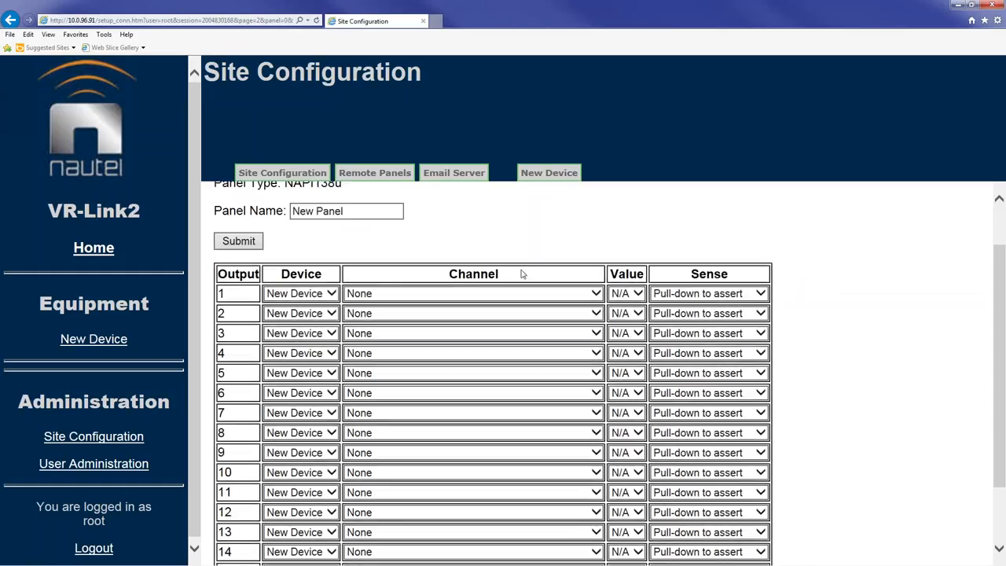
scroll(518, 275, up, 1)
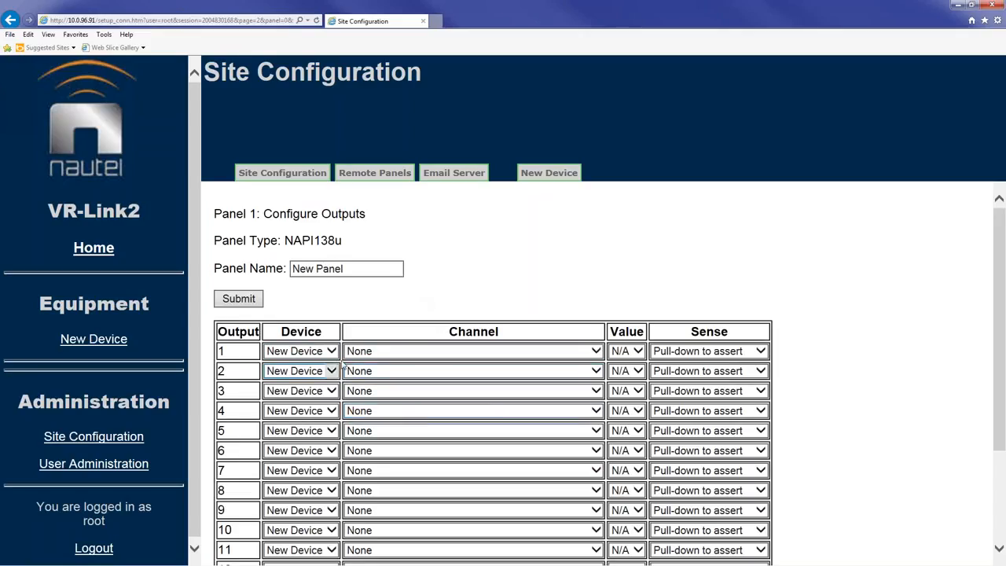
click(597, 353)
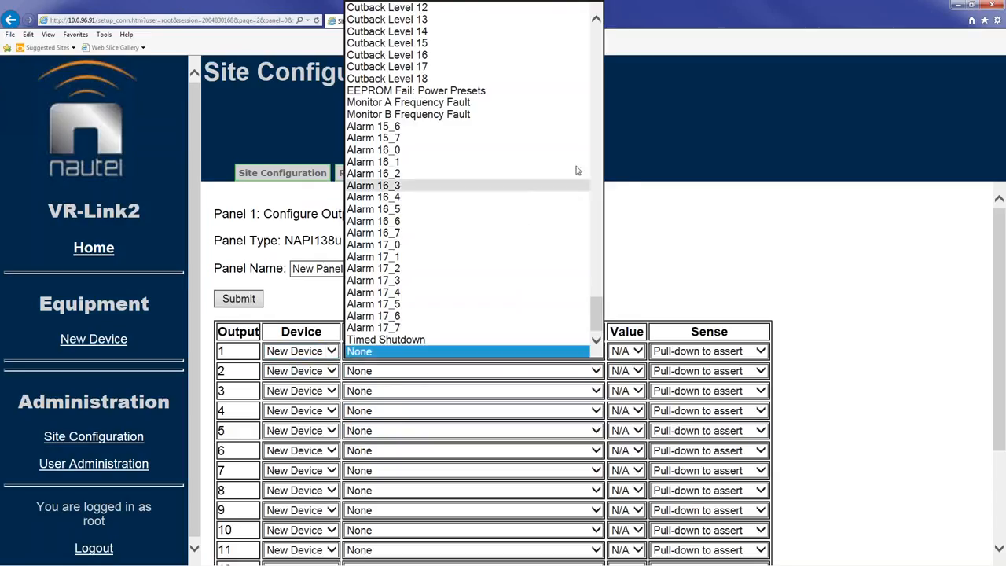
drag(599, 314, 600, 52)
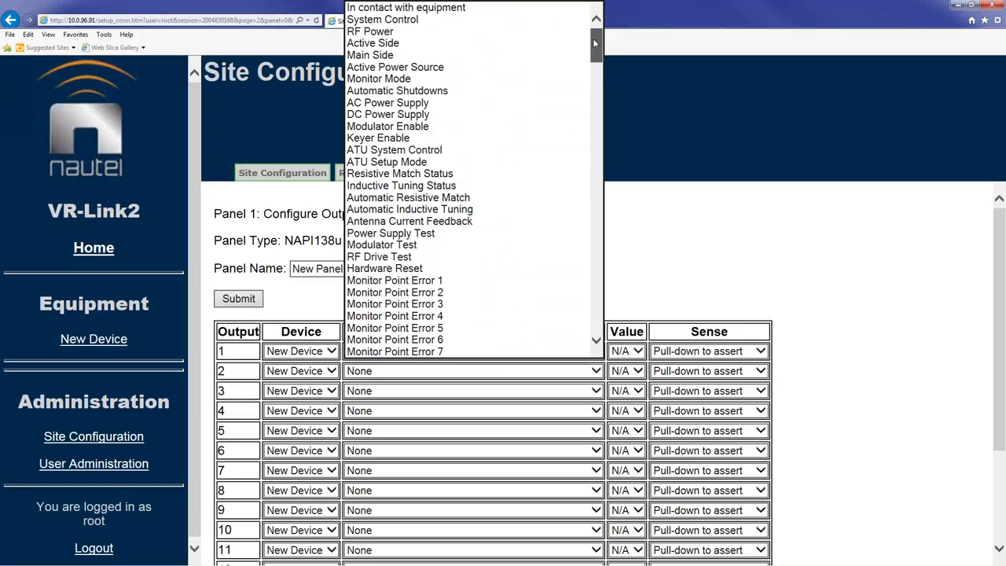
click(454, 31)
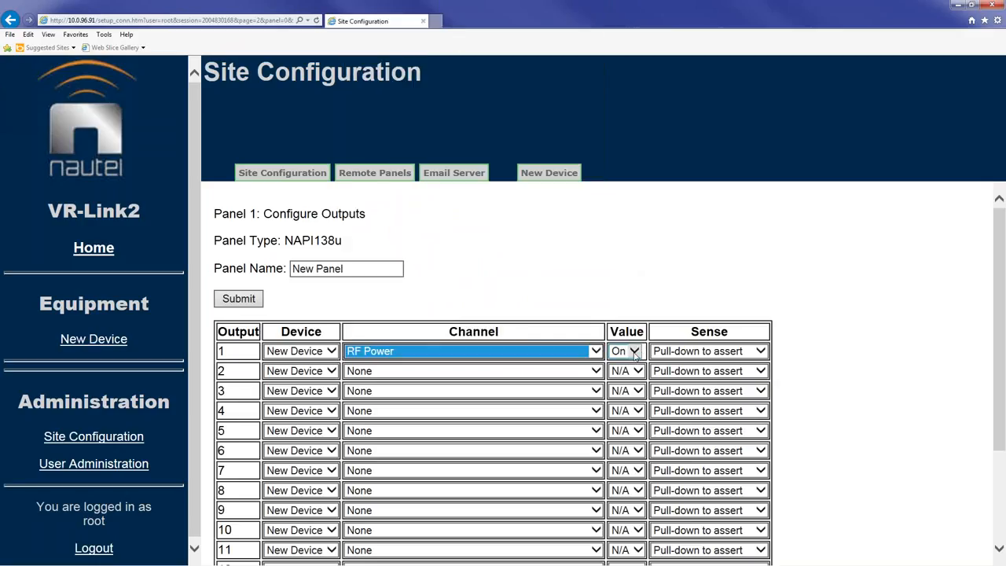
click(868, 378)
scroll(868, 378, down, 3)
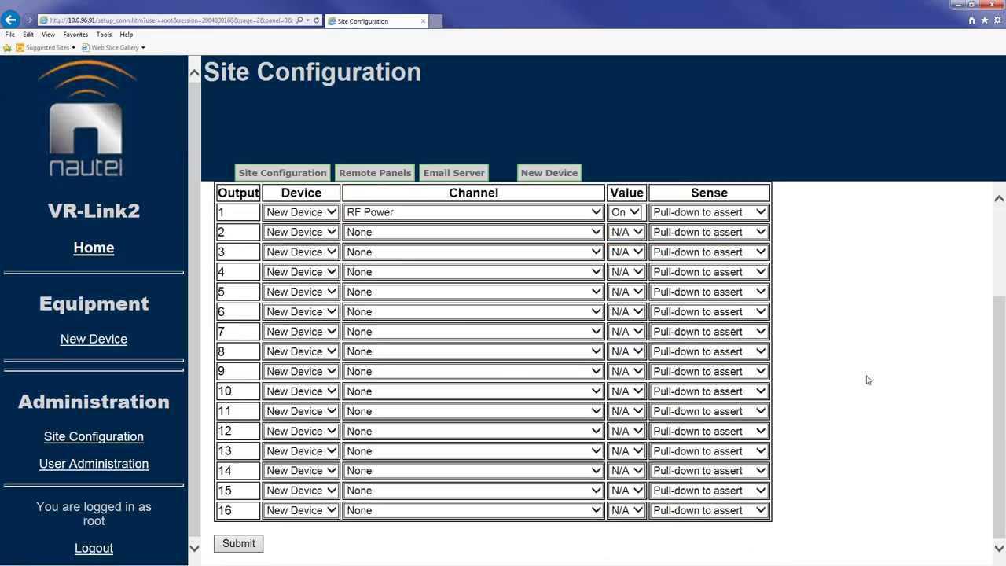
click(240, 546)
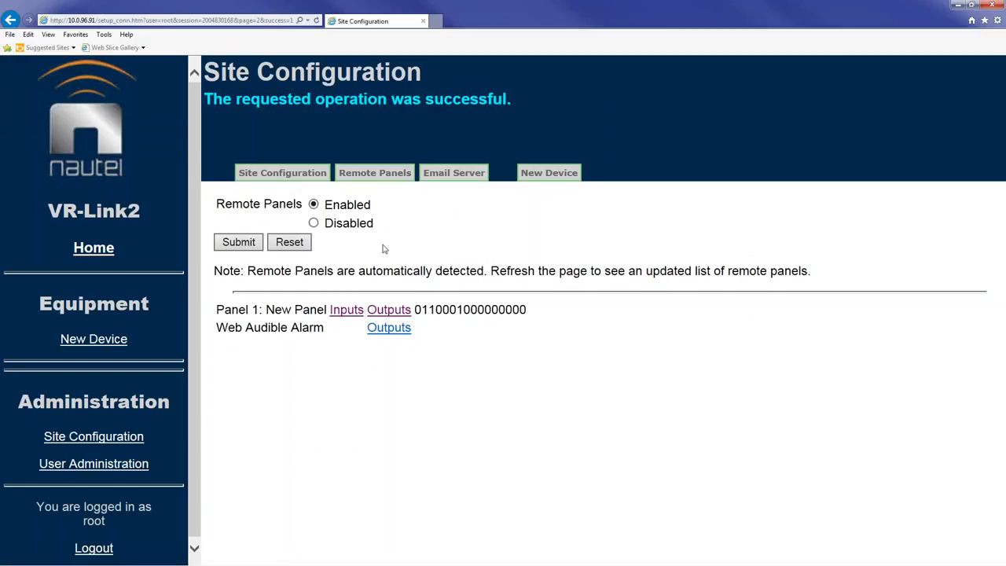
Step: Bring up the Email Server settings and start editing the SMTP Server field
click(445, 178)
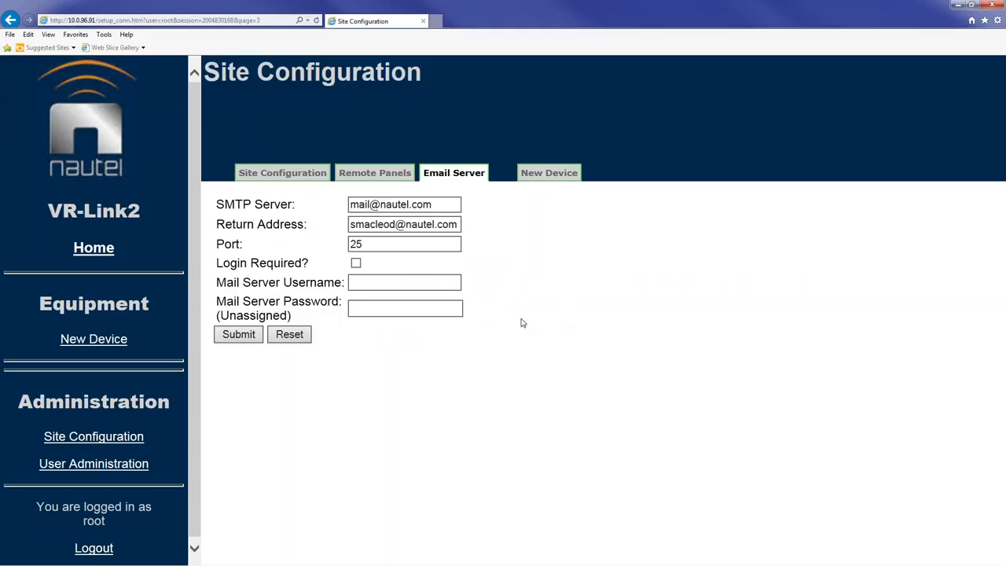
click(454, 209)
Step: Rename the Vector device from New Device to VR250, fixing a VR125 typo, and submit
click(547, 173)
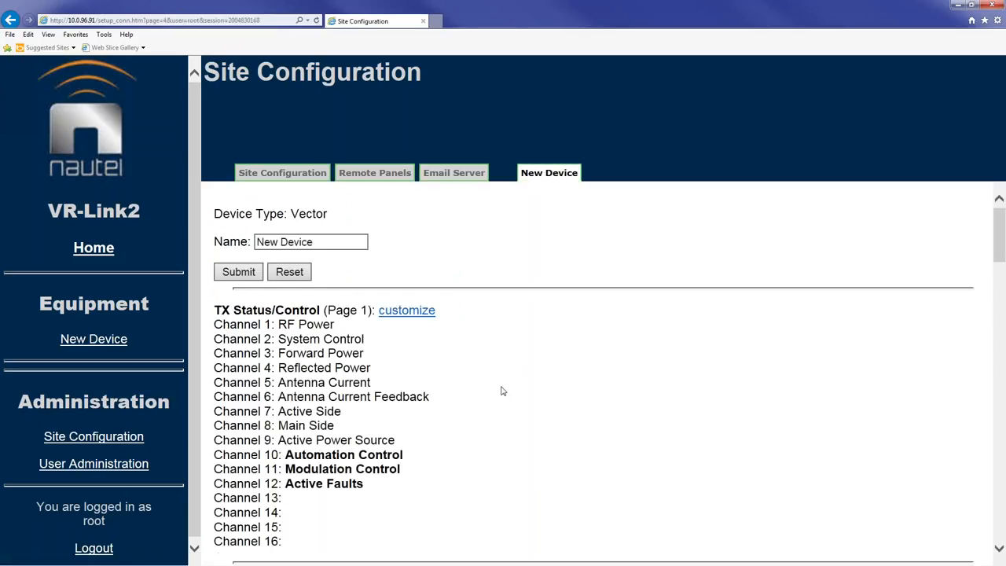
scroll(530, 368, down, 2)
scroll(542, 360, up, 1)
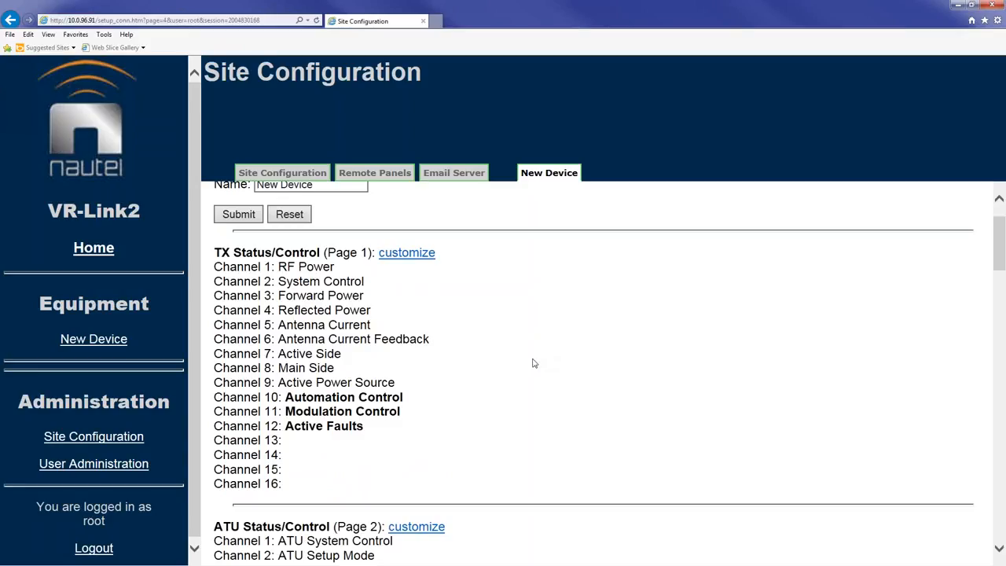
scroll(533, 363, up, 1)
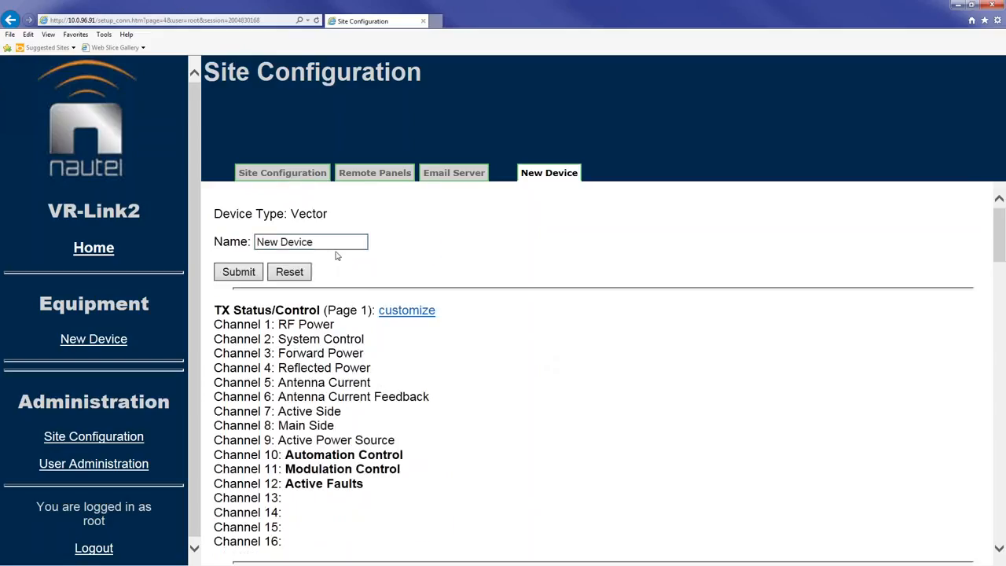
drag(325, 242, 232, 242)
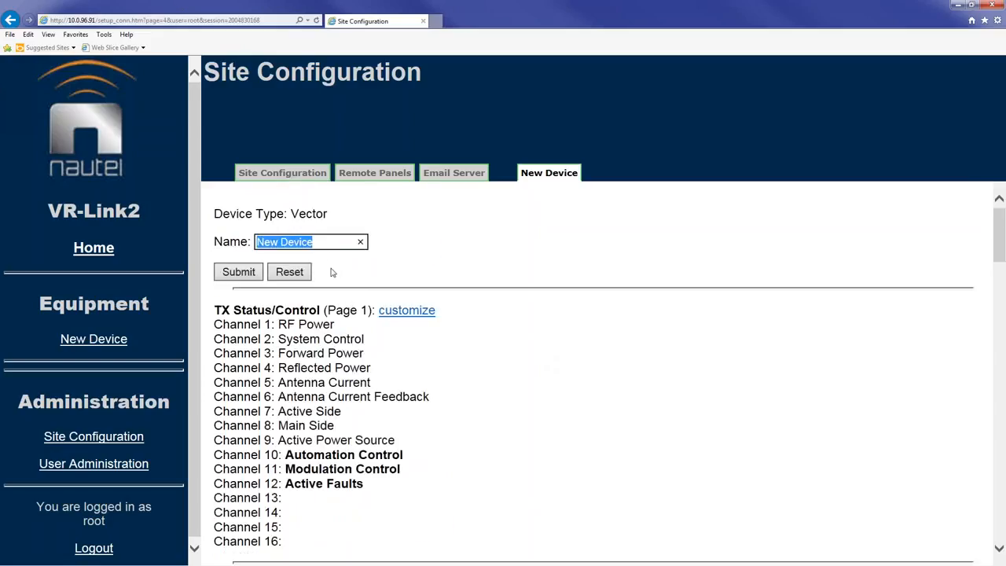
text(VR125)
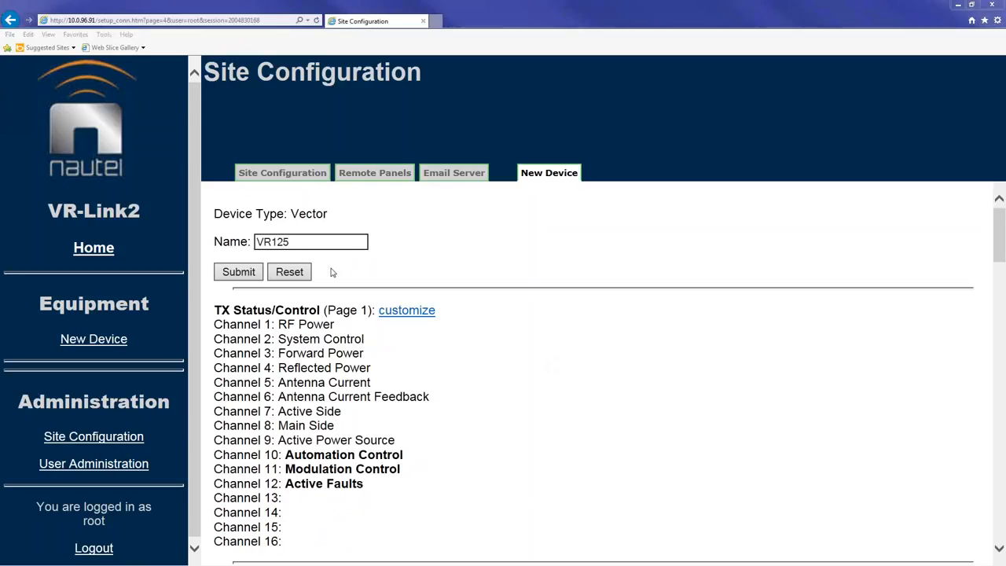
click(302, 244)
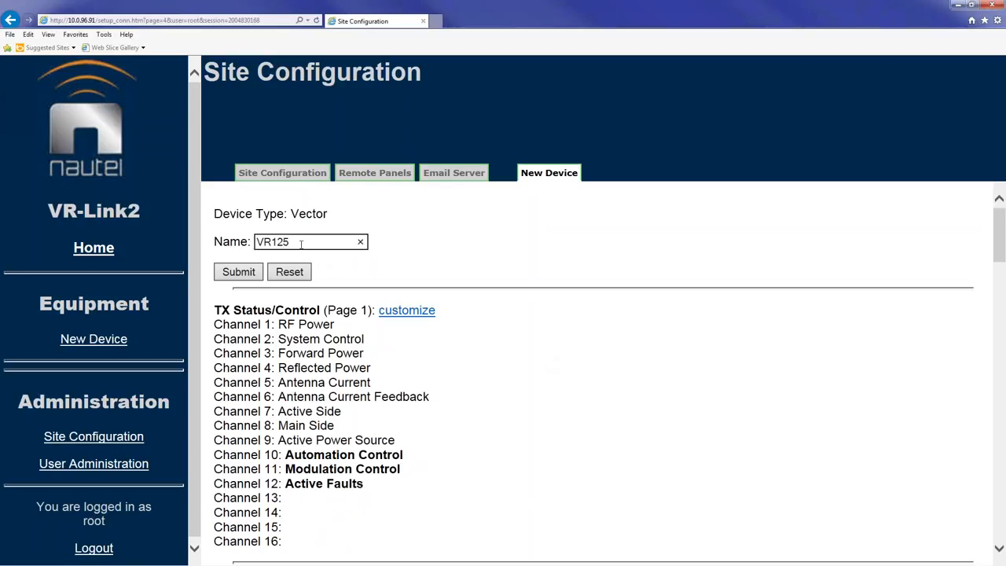
key(BackSpace)
key(BackSpace)
key(BackSpace)
text(250)
key(BackSpace)
text(0)
click(237, 273)
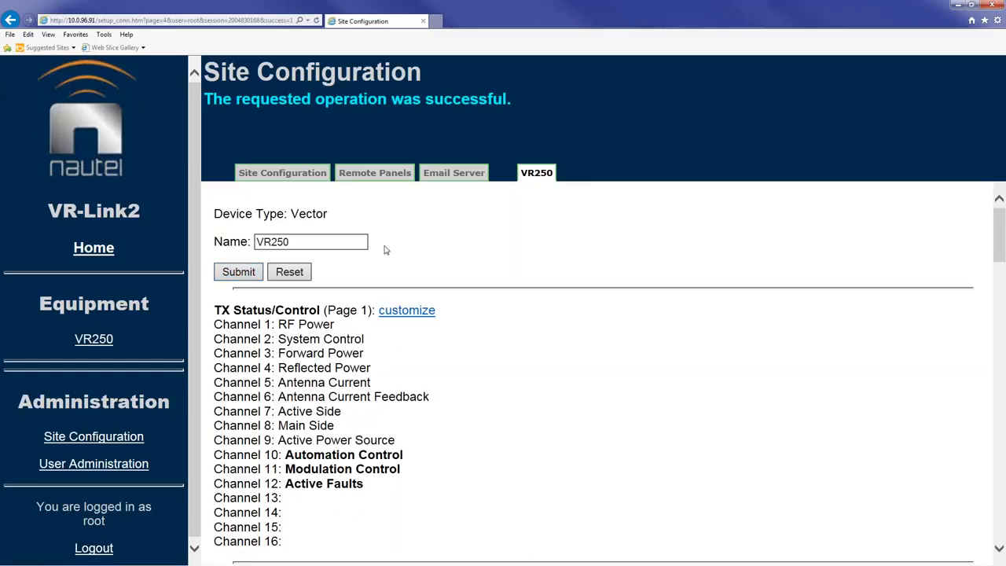
Step: Open VR250's TX Status/Control page and turn RF Power on, raising forward power to 119 W
click(95, 340)
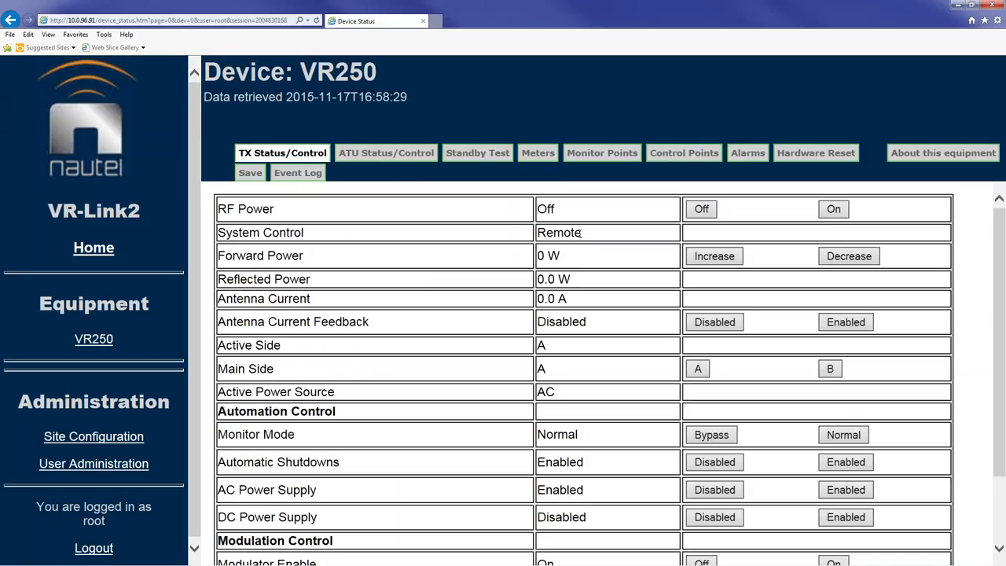
click(831, 210)
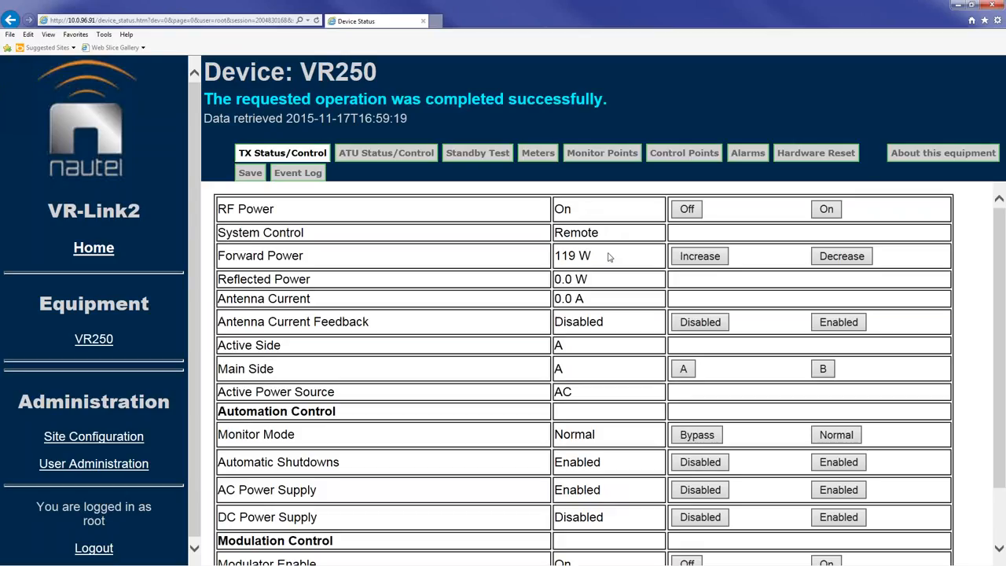
Step: Lower VR250's forward power four times, raise it twice to 111 W, and set Monitor Mode to Bypass
scroll(606, 258, down, 1)
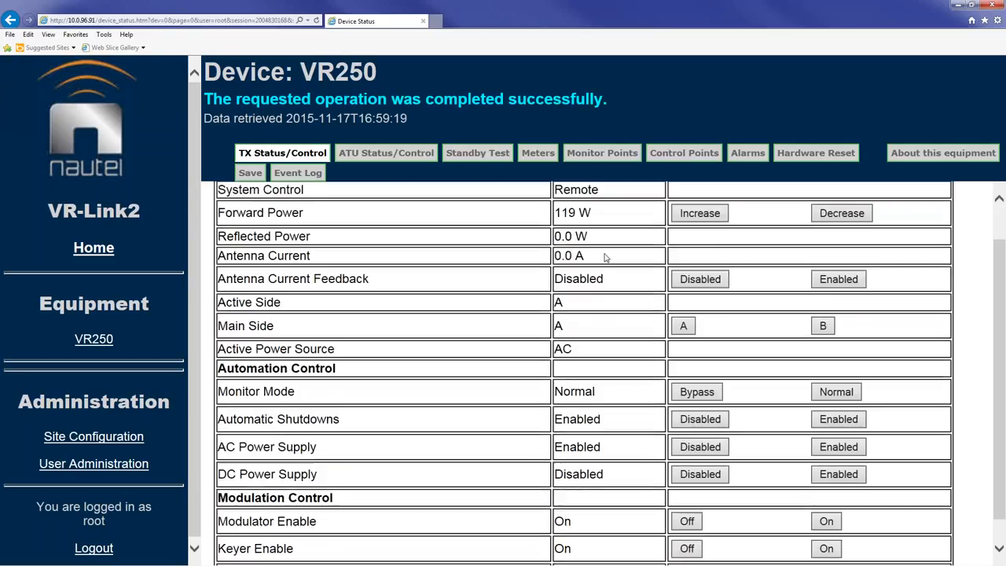
scroll(606, 259, up, 1)
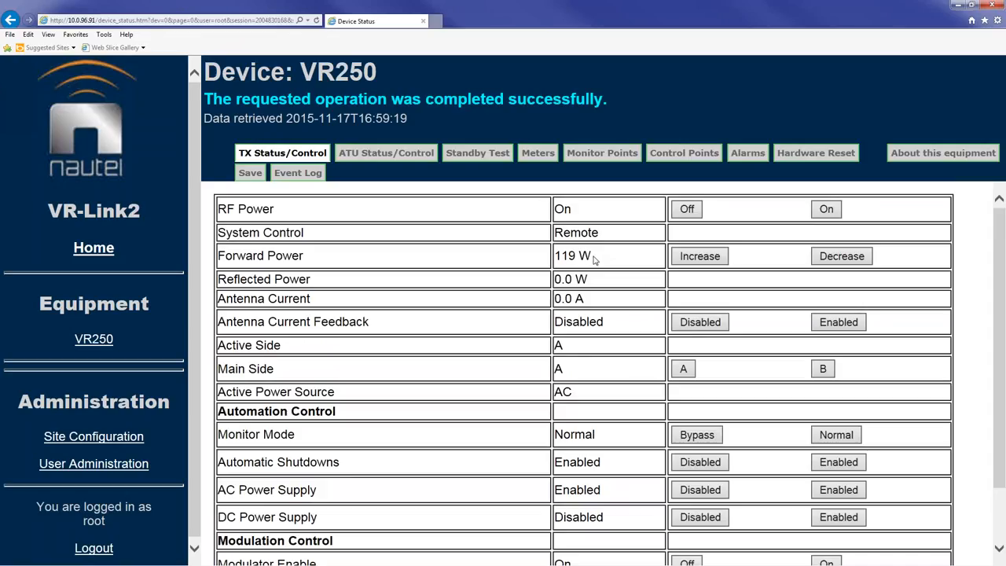
click(843, 258)
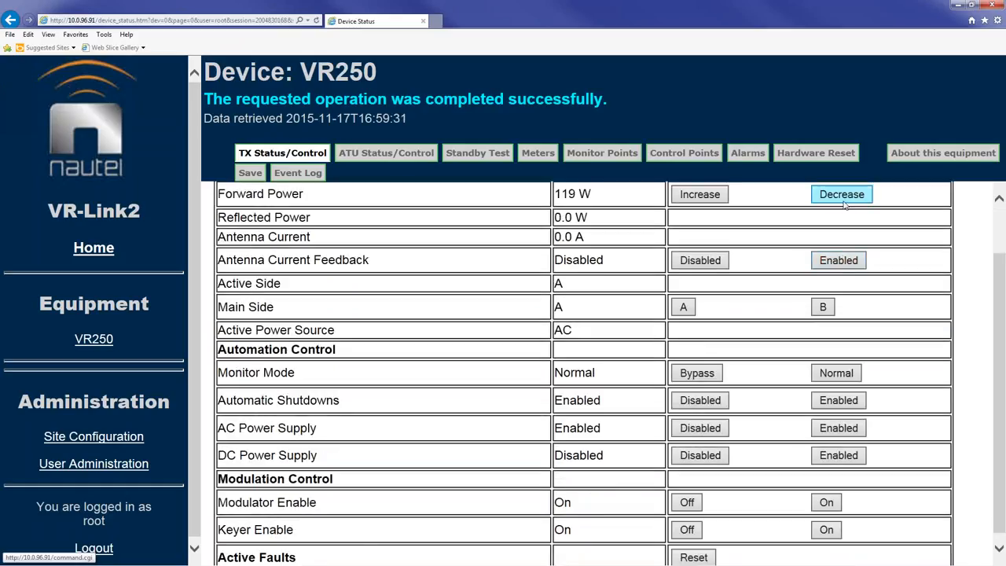
click(843, 197)
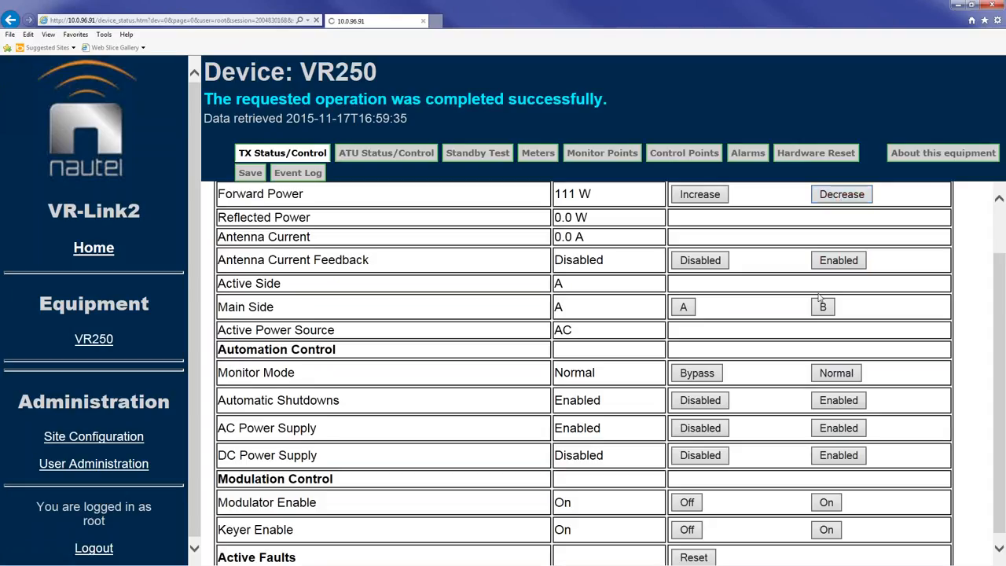
click(840, 199)
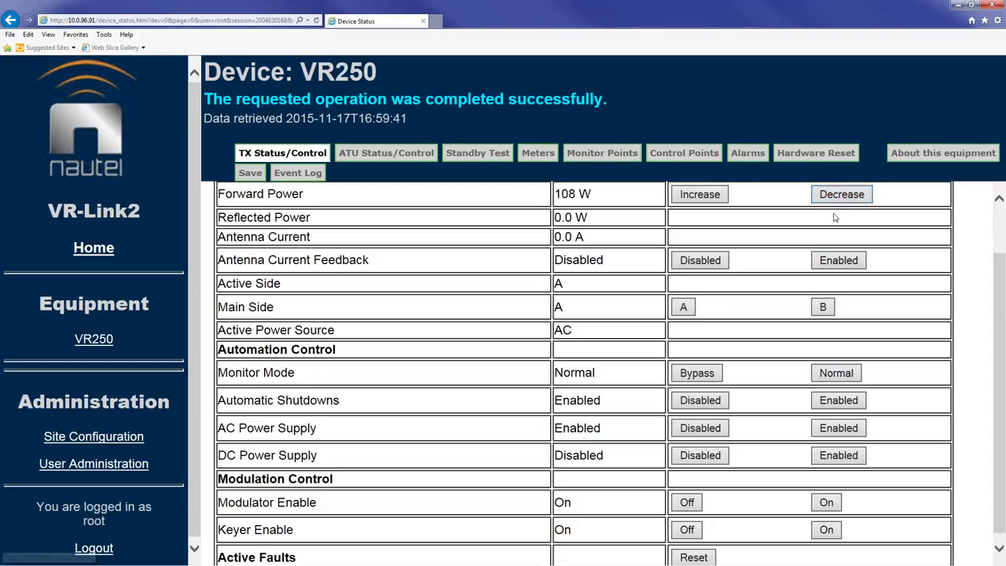
click(840, 201)
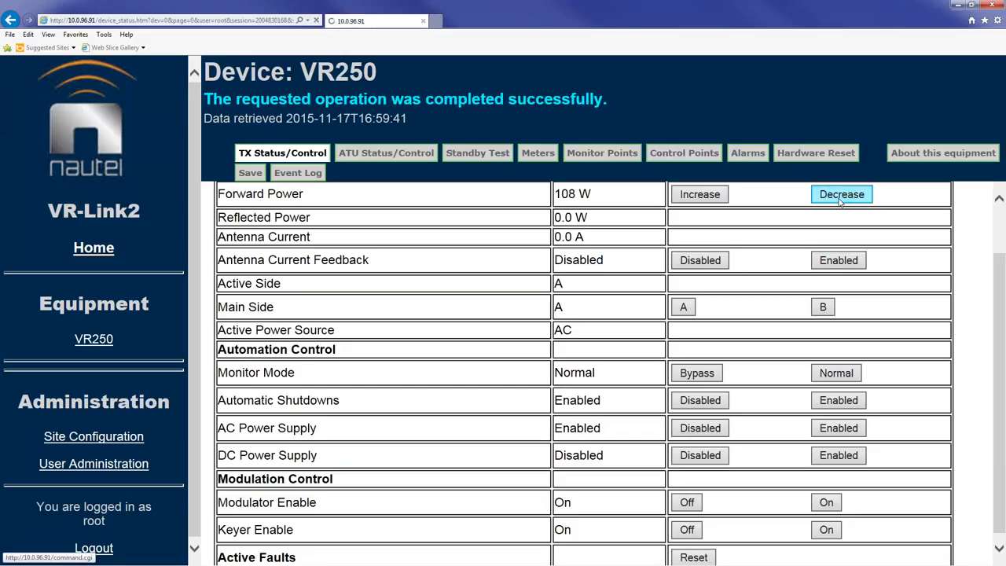
click(696, 198)
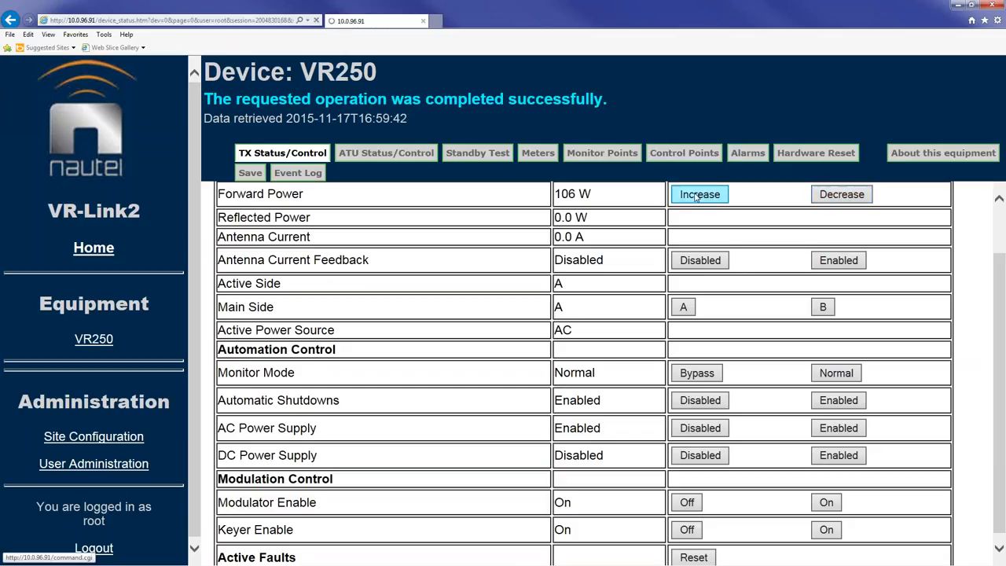
click(695, 197)
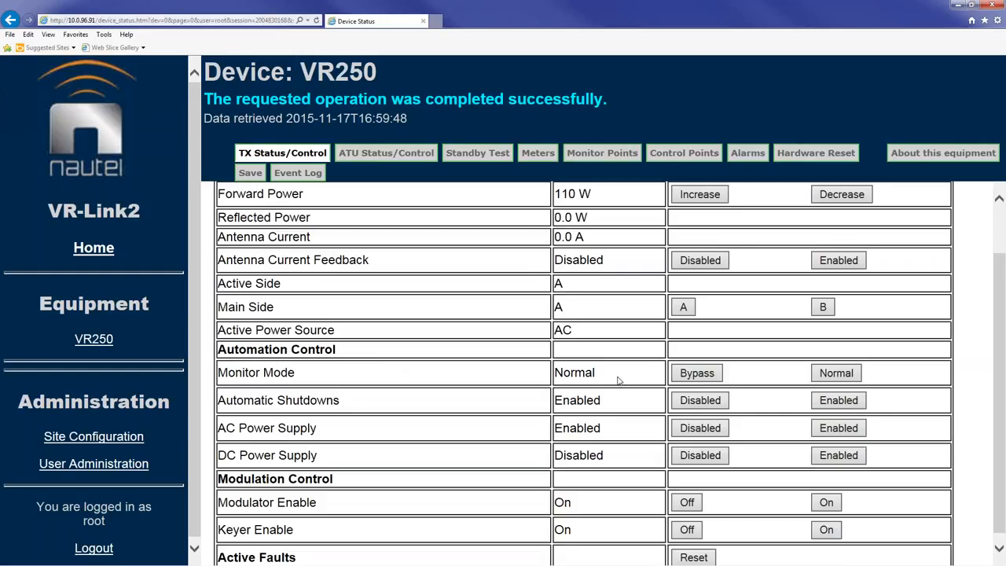
click(704, 375)
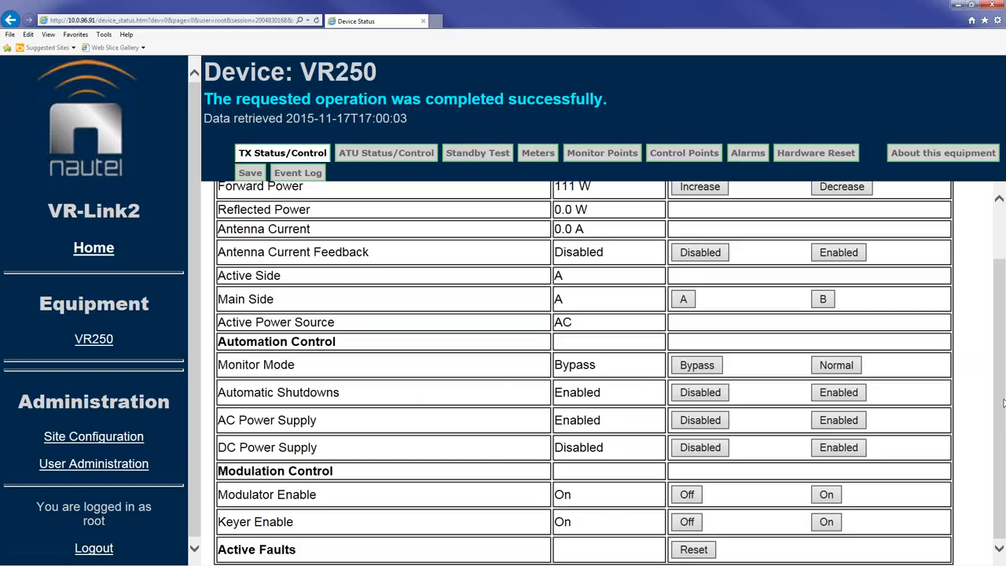
scroll(1003, 403, up, 2)
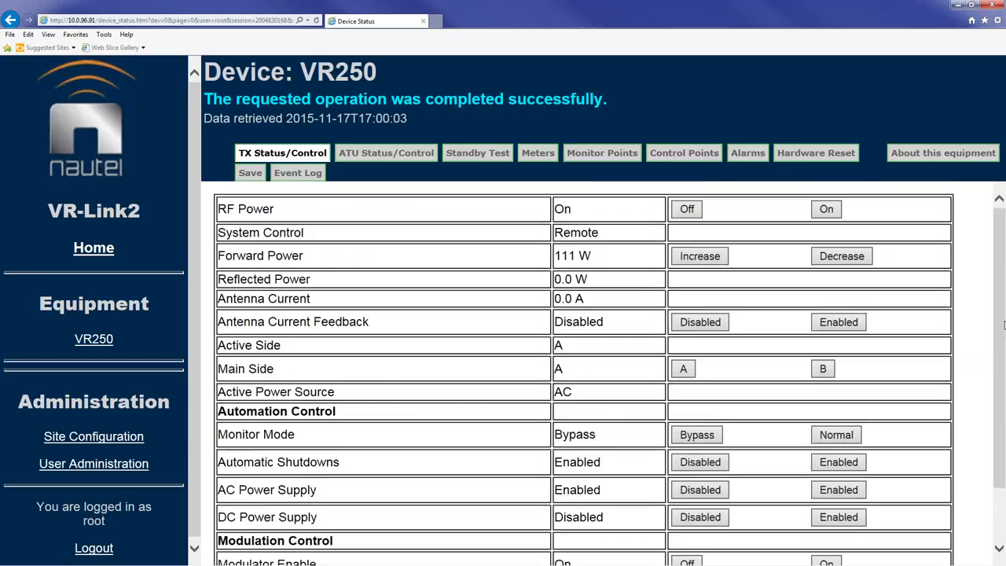
Step: View VR250's ATU status, Standby Test results and Meter readings
click(376, 157)
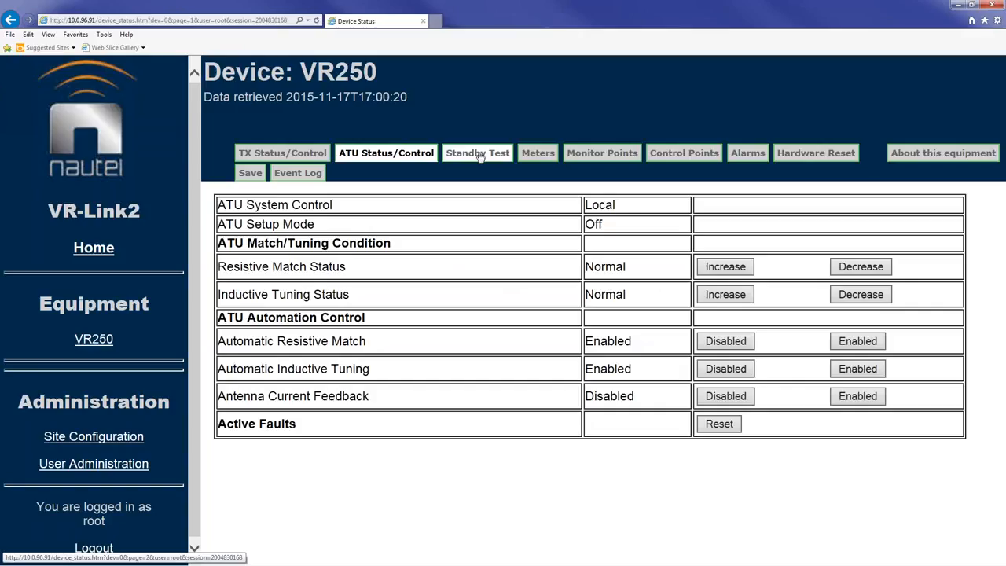
click(480, 155)
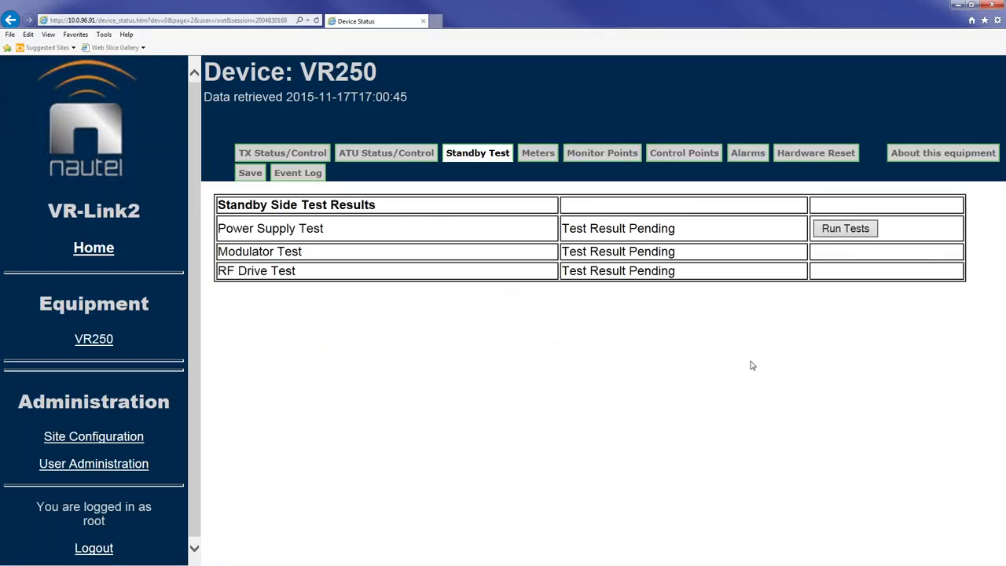
click(542, 155)
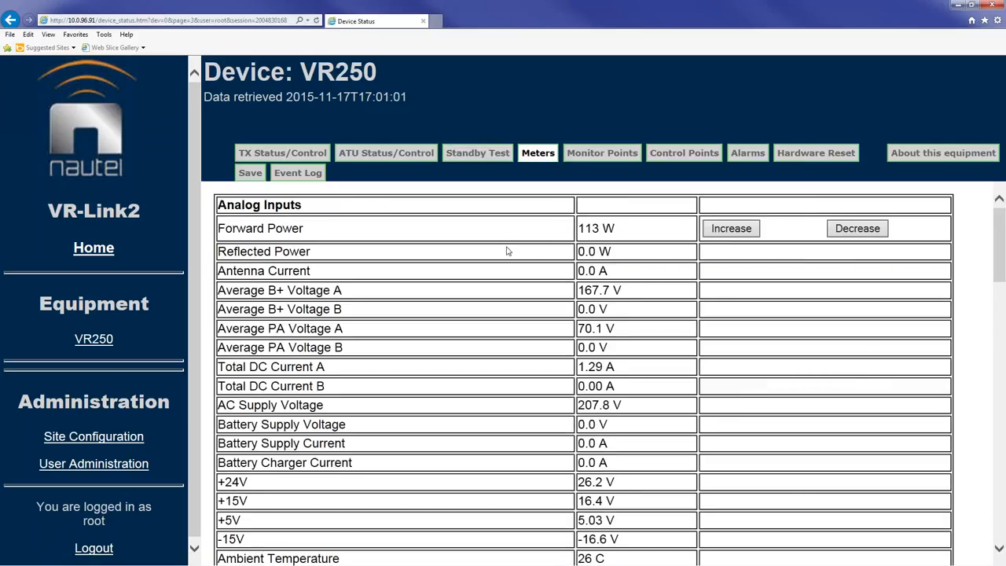
scroll(803, 314, down, 5)
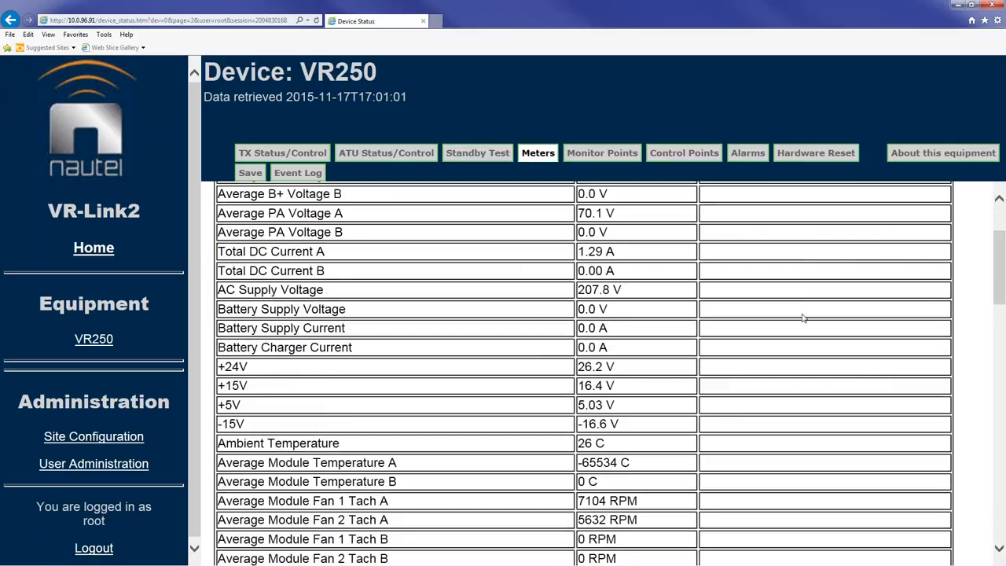
scroll(805, 291, up, 5)
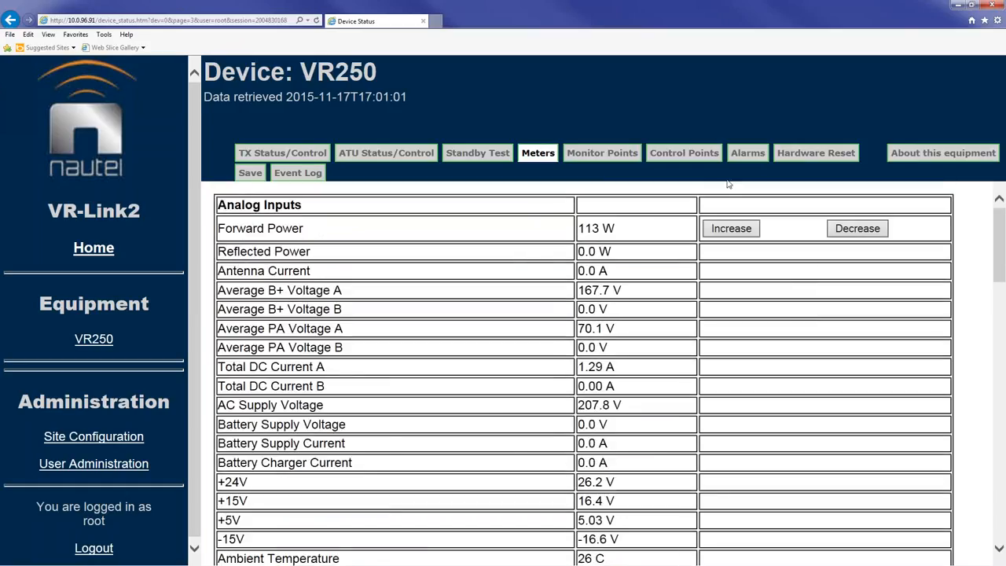
Step: Check VR250's Control Points, Monitor Points and Alarms pages, ending on Hardware Reset
click(678, 154)
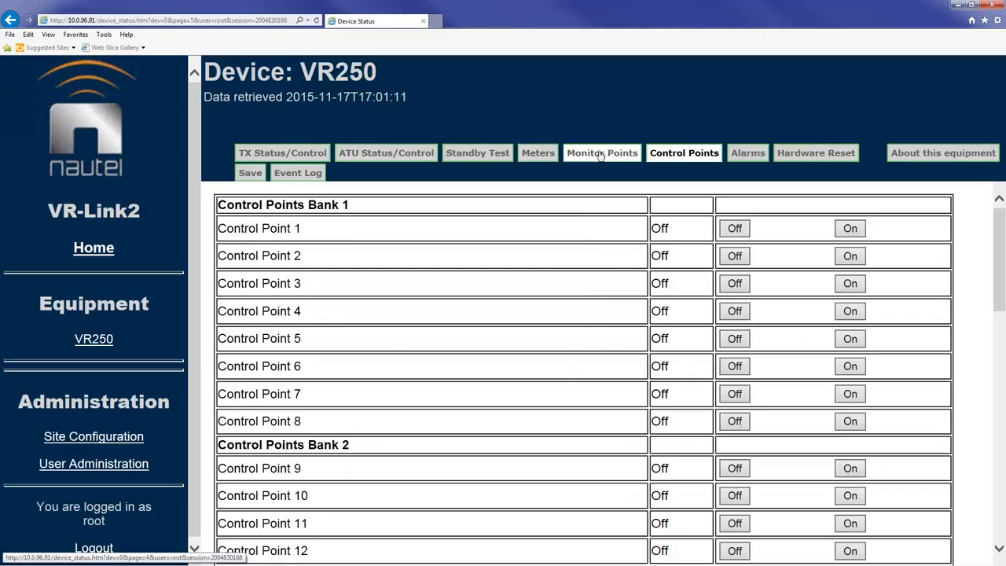
click(602, 154)
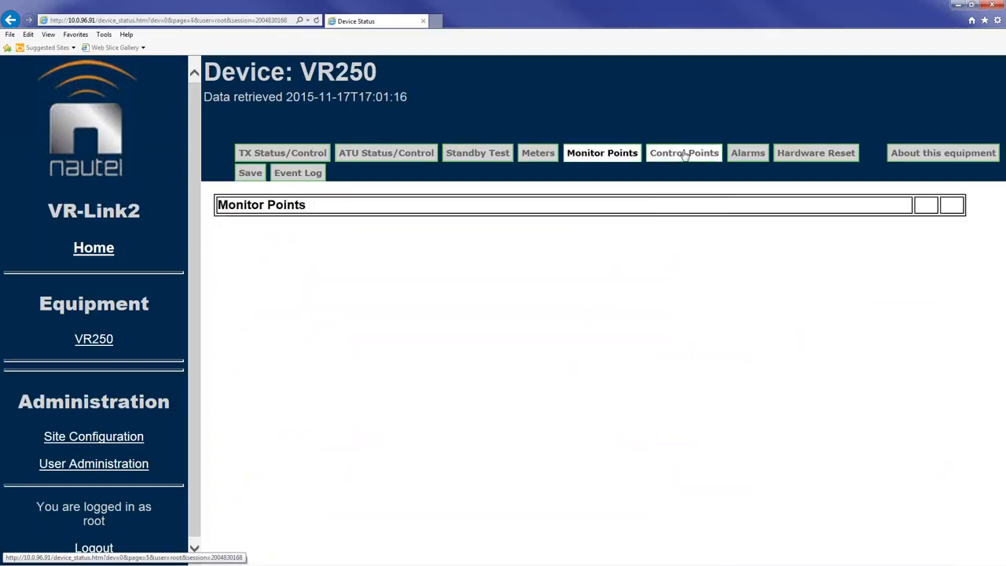
click(684, 155)
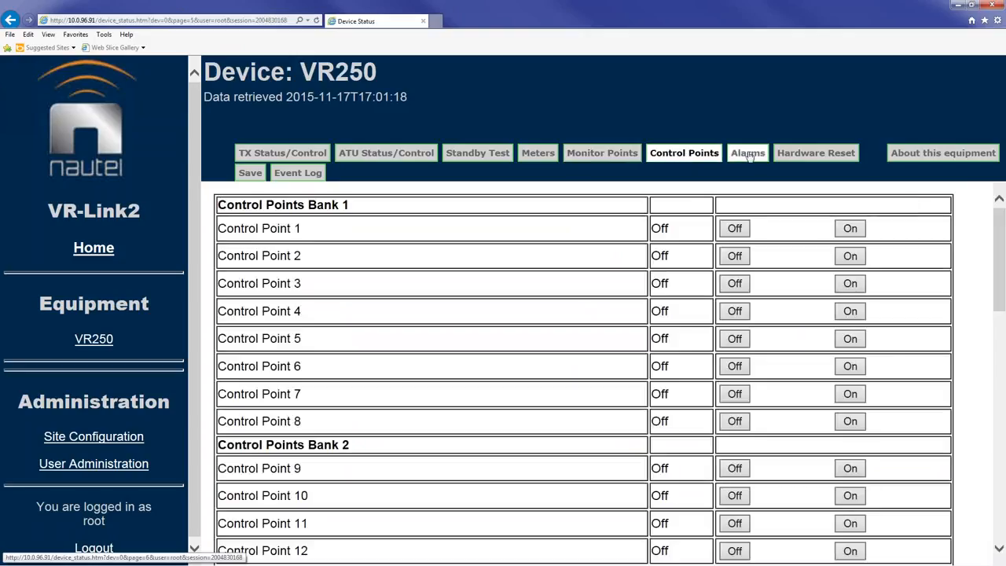
click(749, 154)
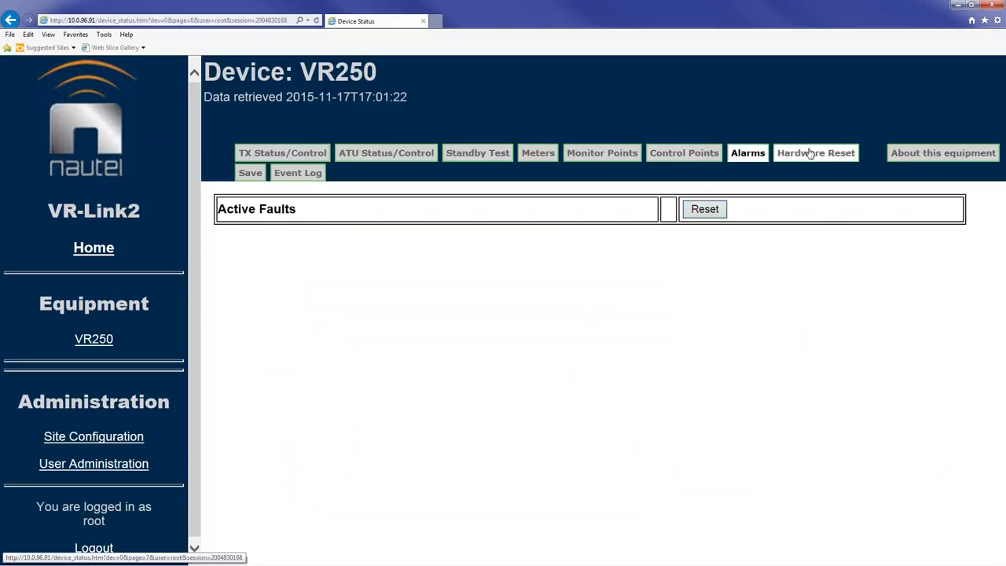
click(810, 155)
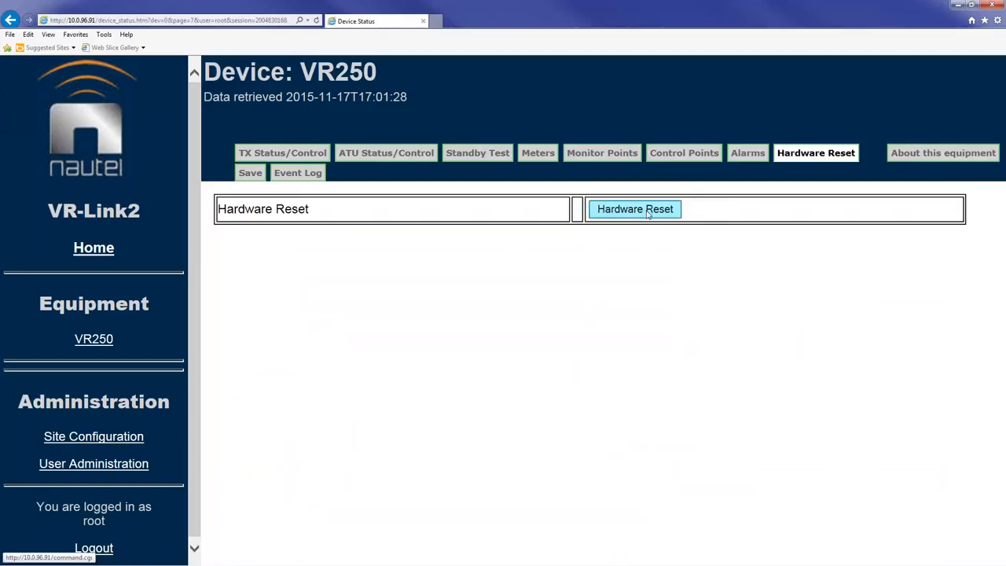
Step: Save the VR250 status snapshot to disk as save_status.txt and dismiss the download bar
click(248, 177)
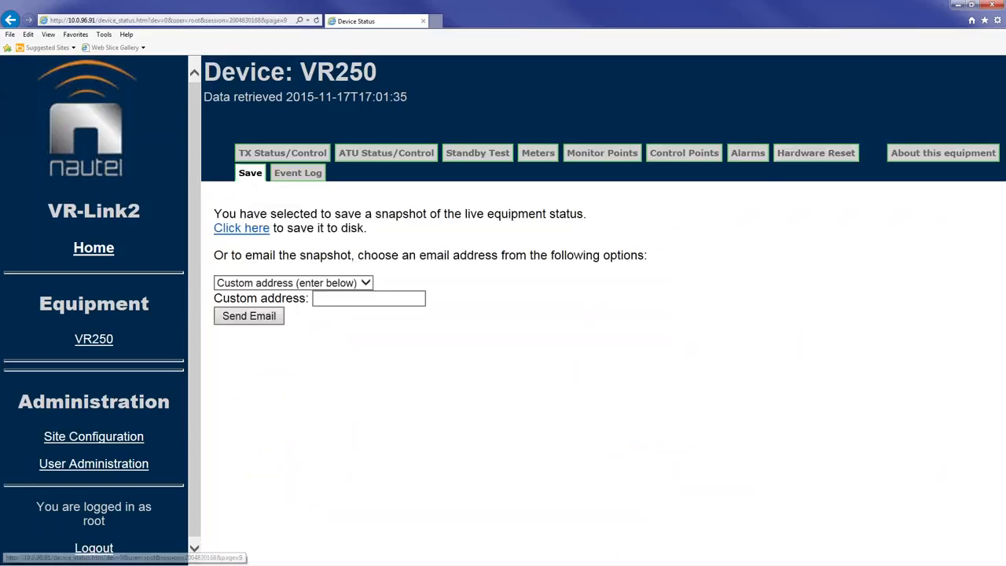
click(240, 231)
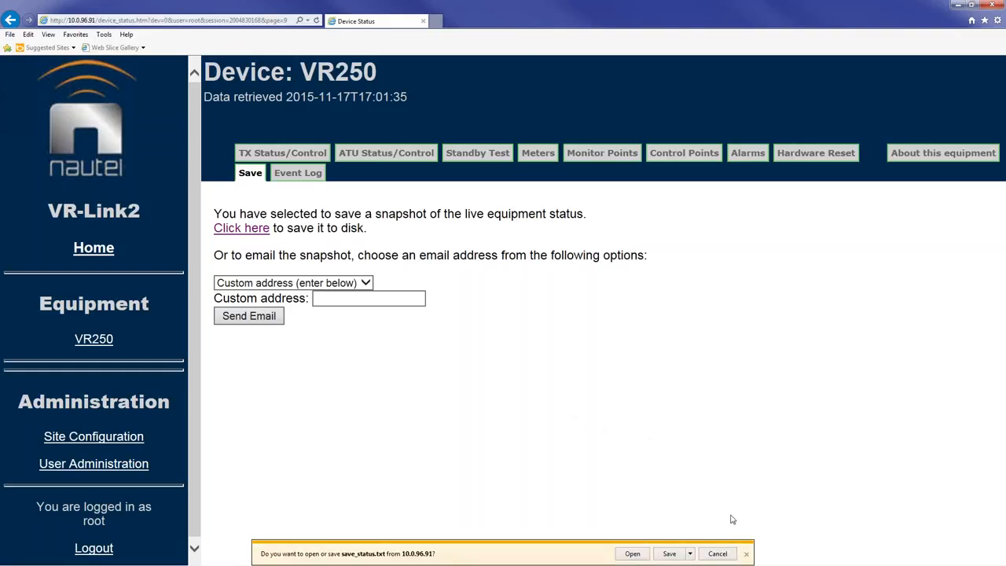
click(746, 554)
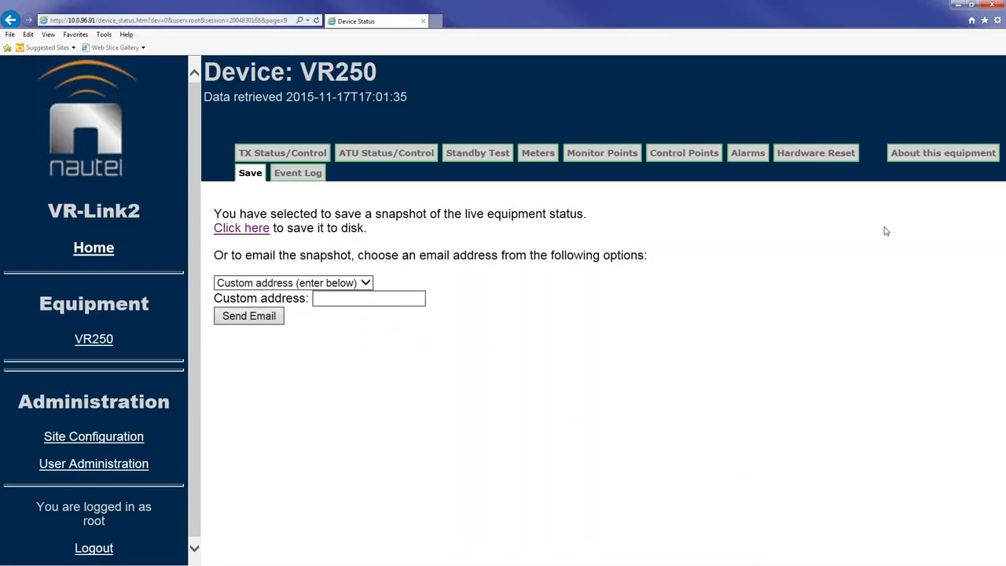
Step: Look over the VR250's version table and Calibration Data, then go back to TX Status/Control
click(934, 157)
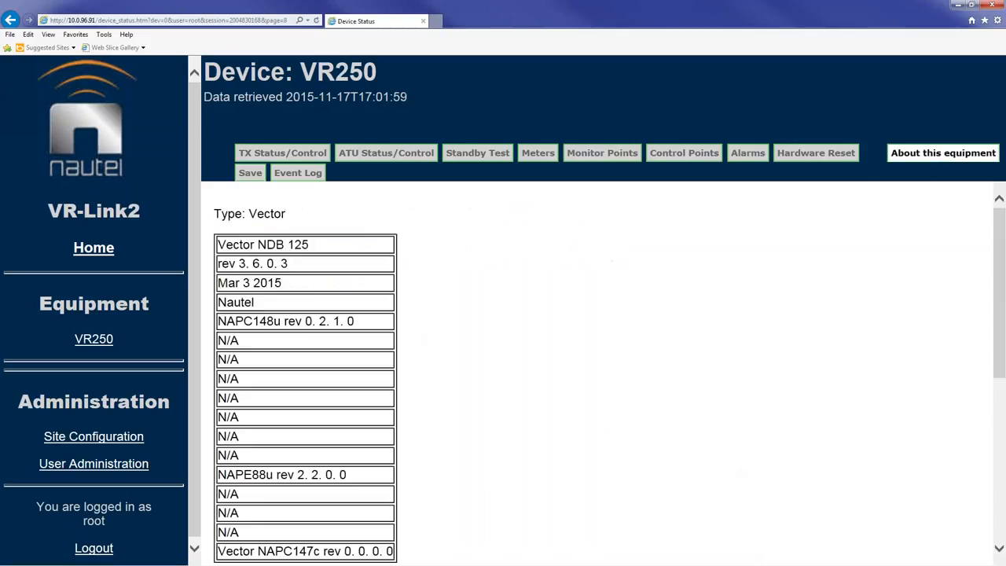
scroll(521, 307, down, 1)
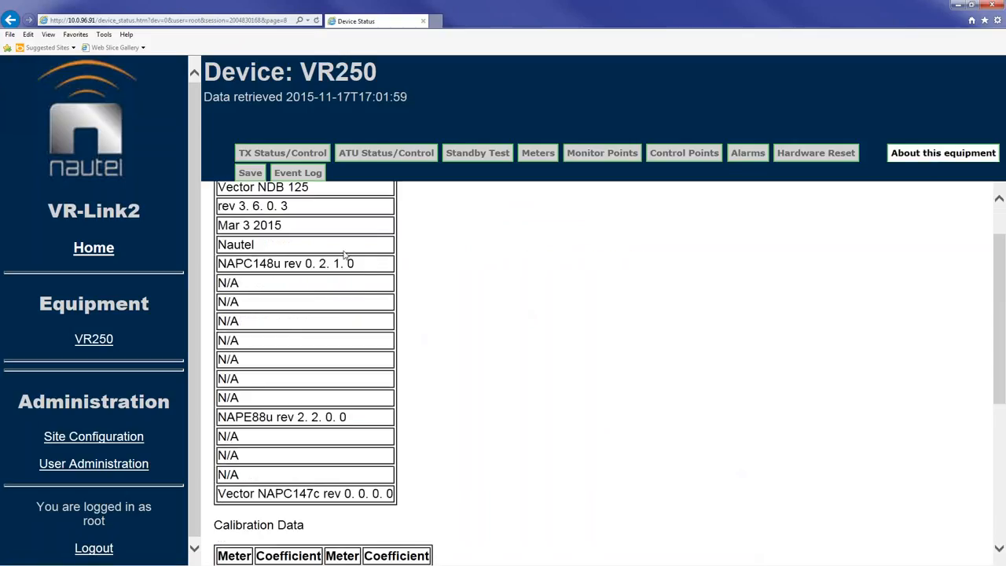
scroll(346, 256, up, 1)
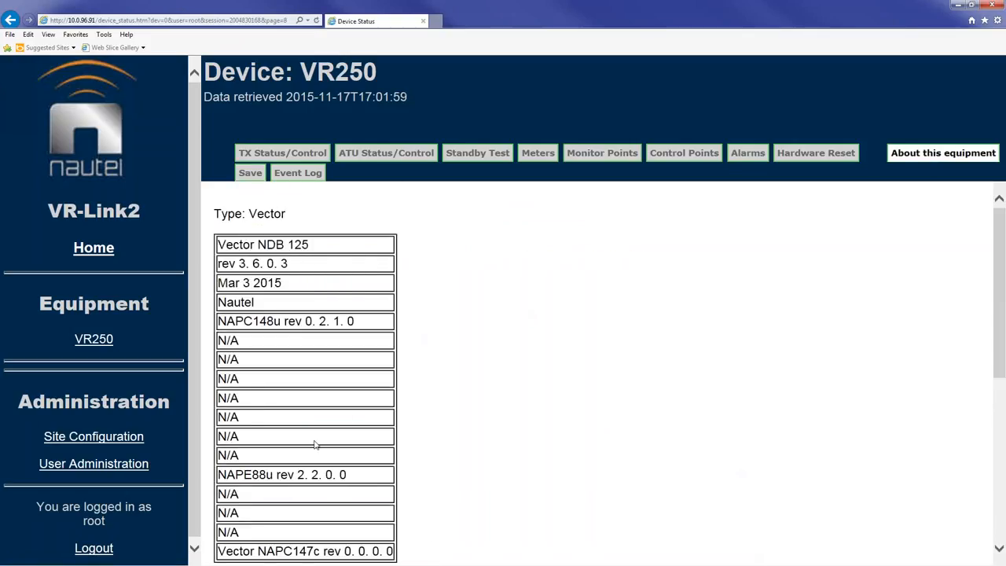
scroll(393, 452, down, 1)
scroll(365, 400, down, 1)
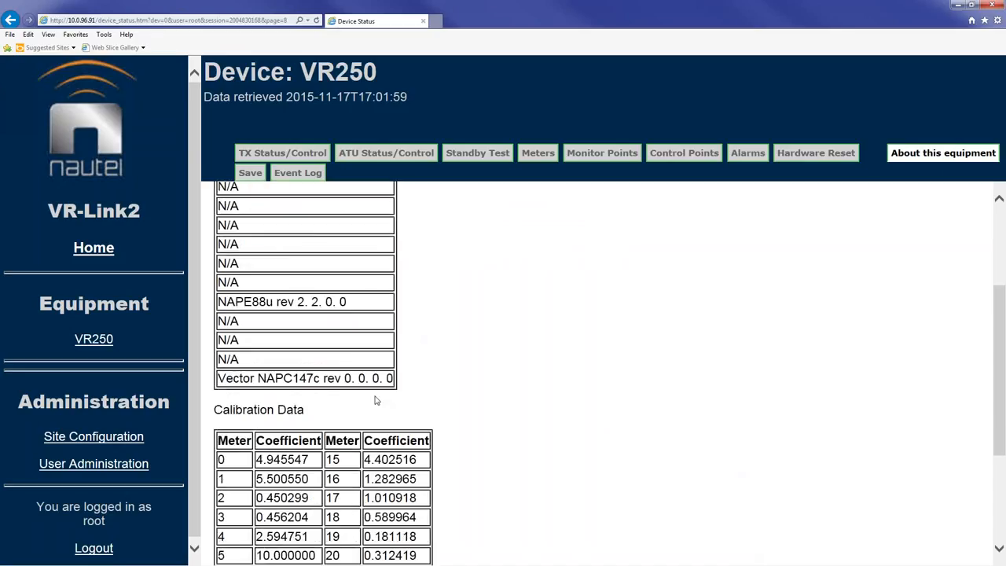
scroll(534, 429, down, 1)
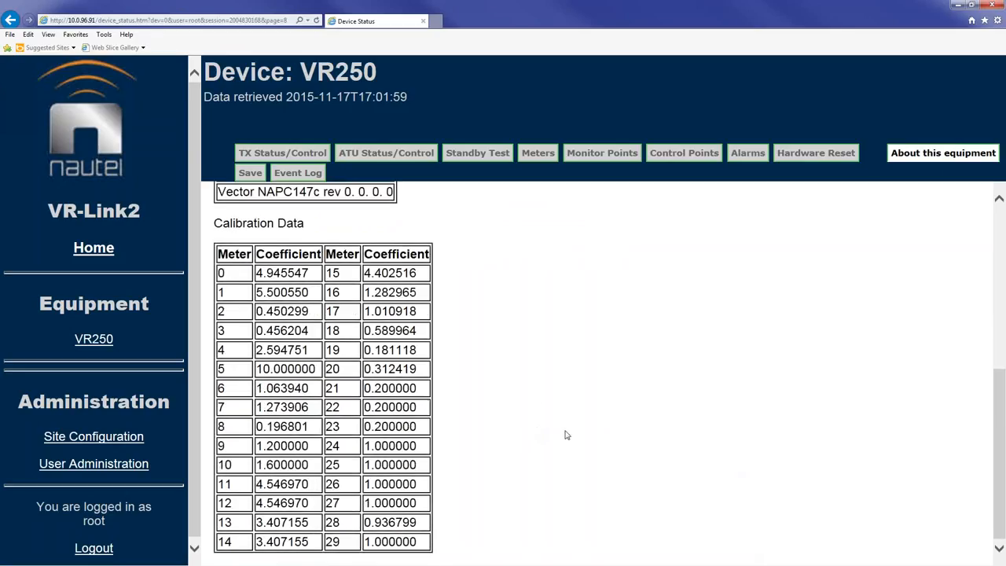
scroll(568, 433, up, 3)
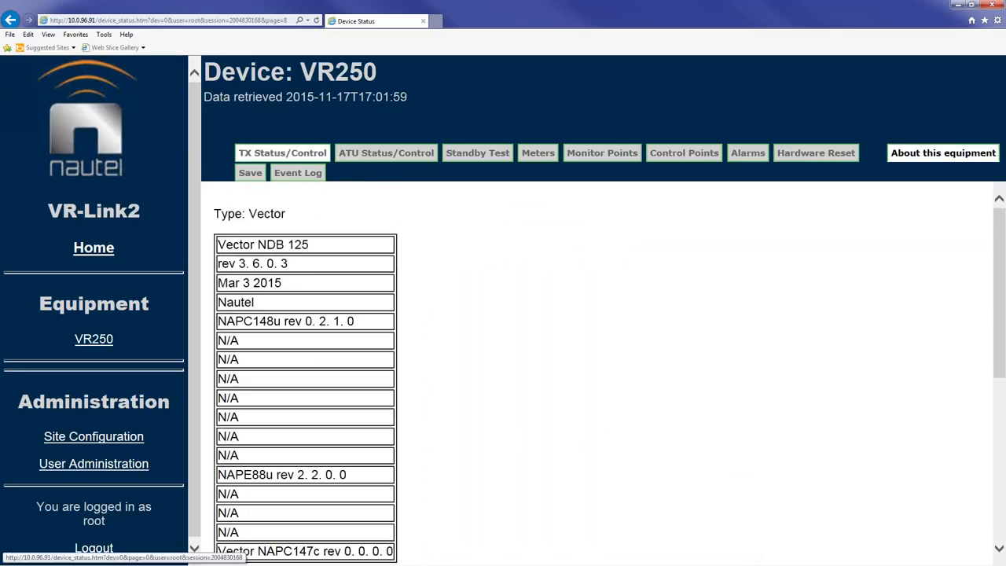
click(281, 156)
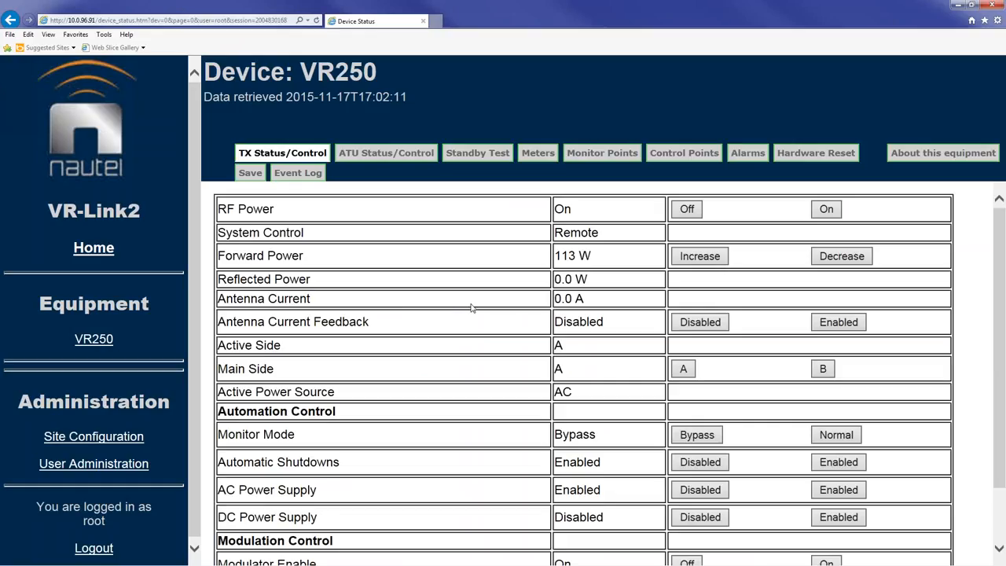
Step: Set Monitor Mode to Normal and confirm 113 W forward power, VSWR 1.00, 93.4% modulation on Meters
scroll(472, 308, down, 1)
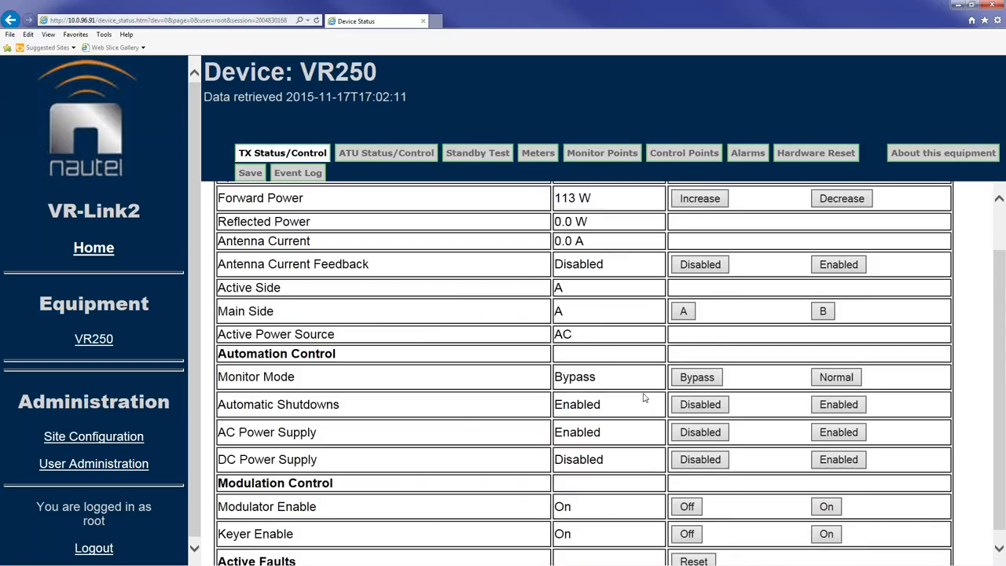
click(682, 379)
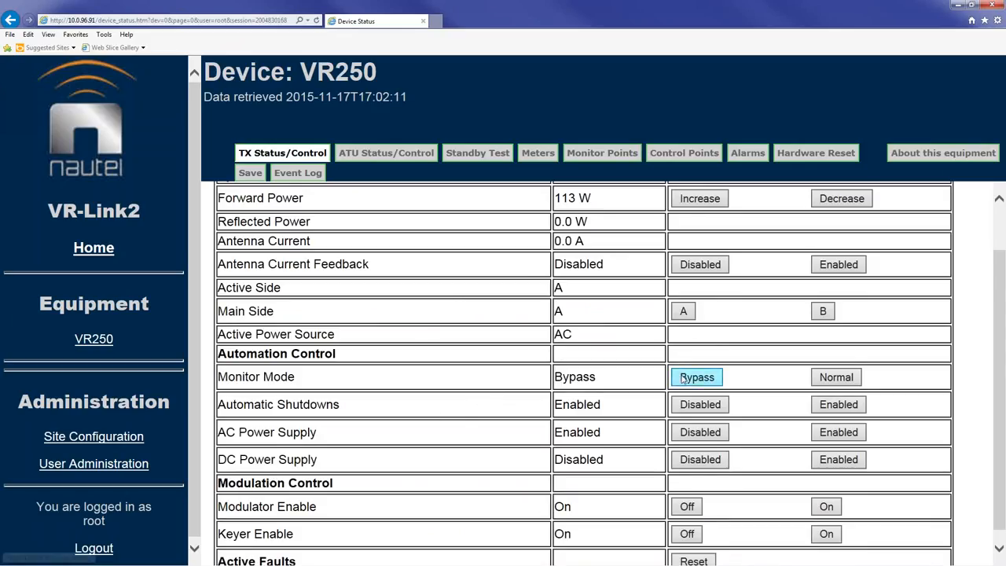
click(837, 378)
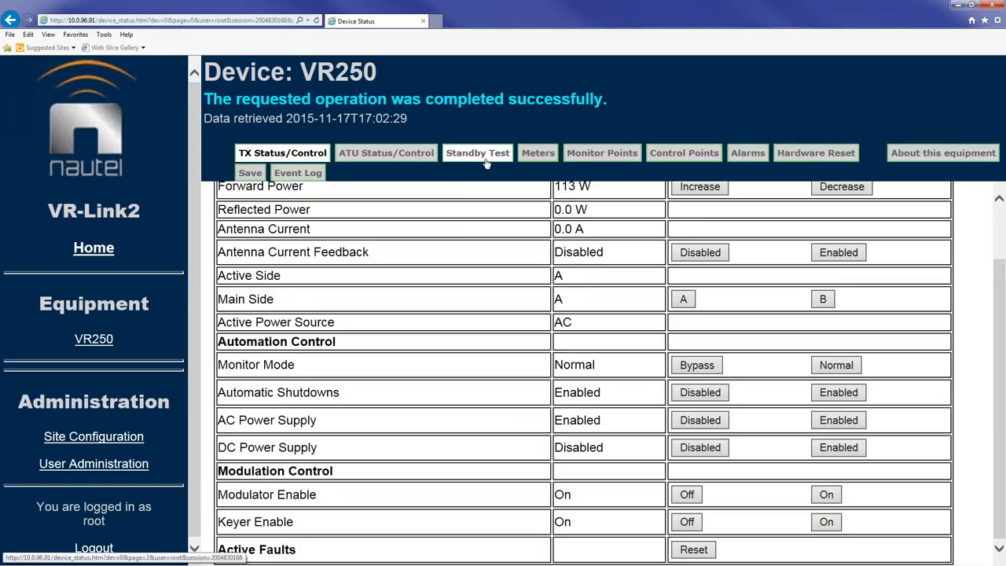
click(540, 157)
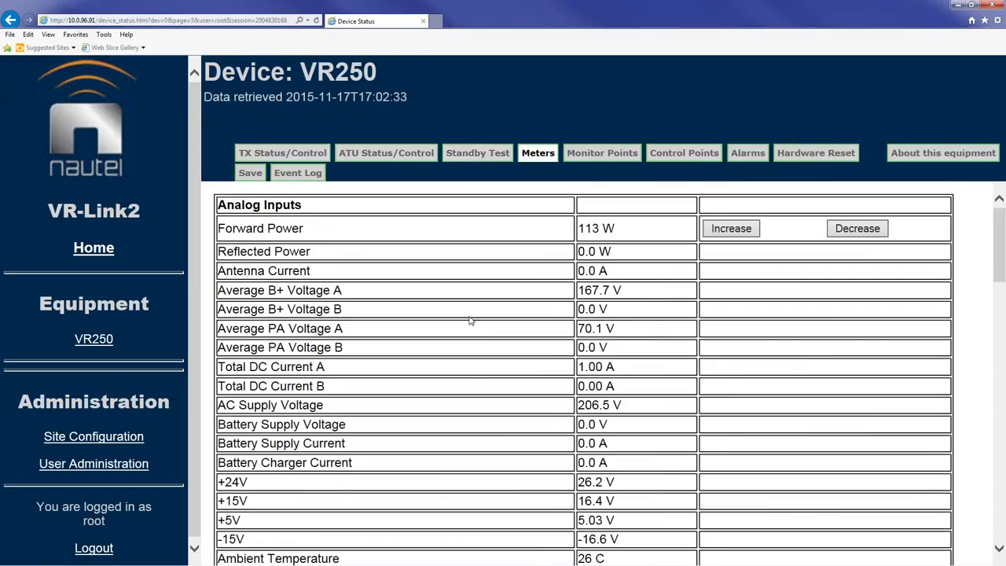
scroll(470, 320, down, 3)
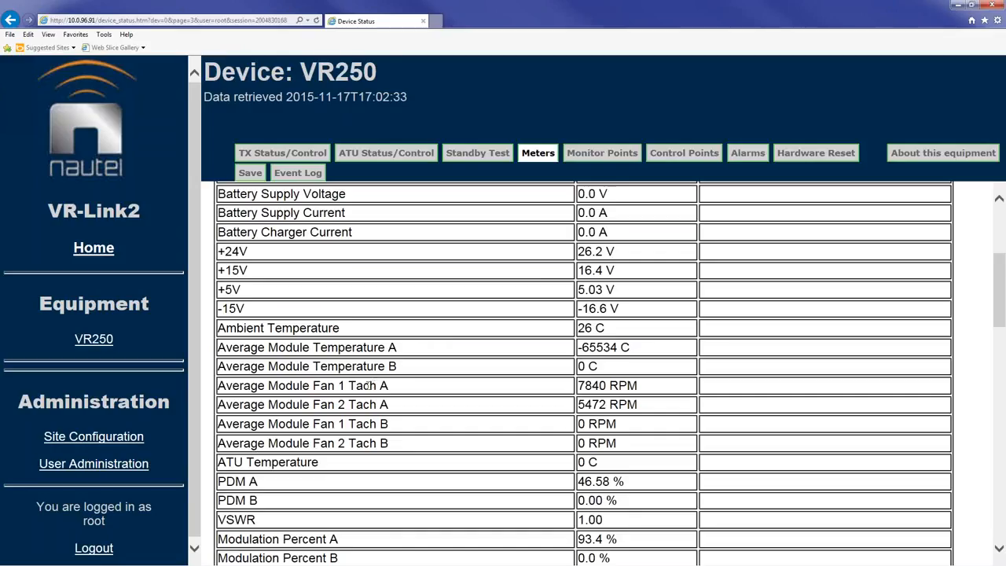
Step: Show the Remote Panels settings under Site Configuration, listing Panel 1 and the Web Audible Alarm
click(108, 441)
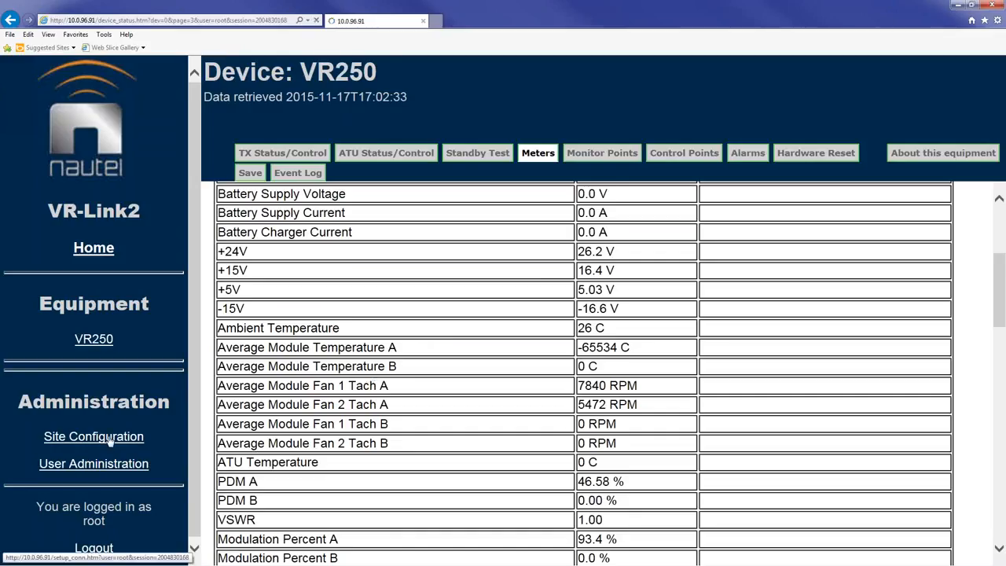
click(373, 174)
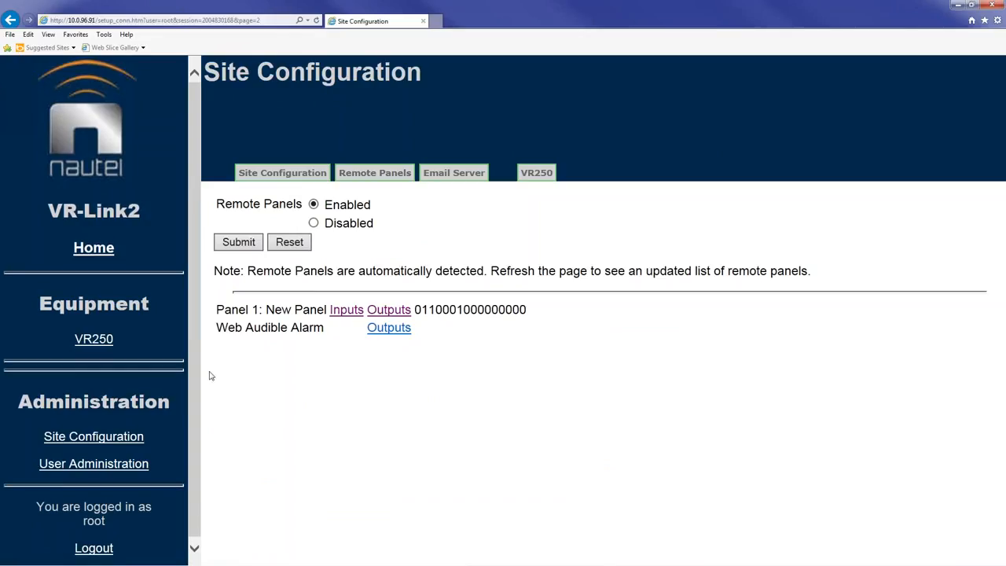
mouse_move(196, 328)
mouse_down()
mouse_move(196, 343)
mouse_move(198, 329)
mouse_up()
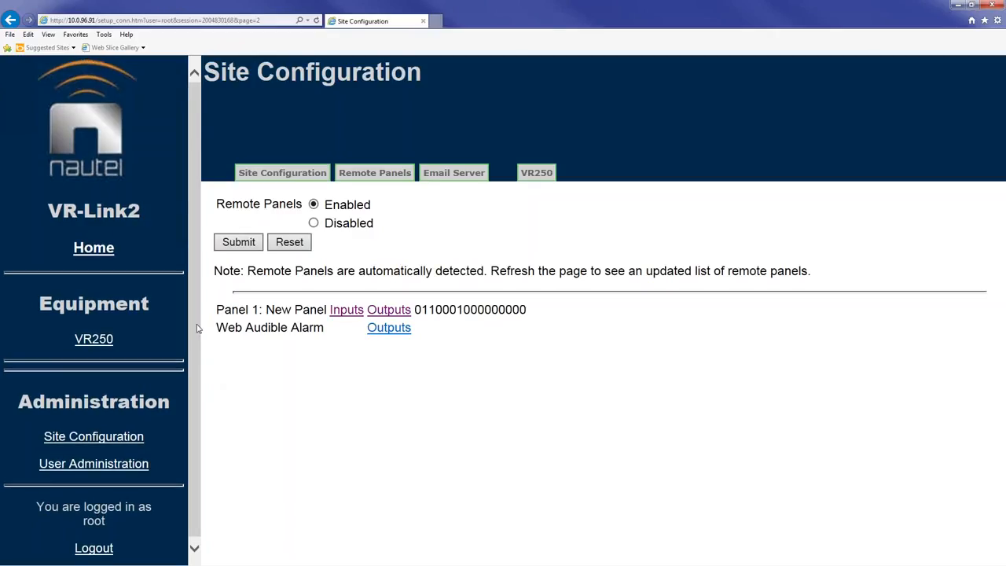